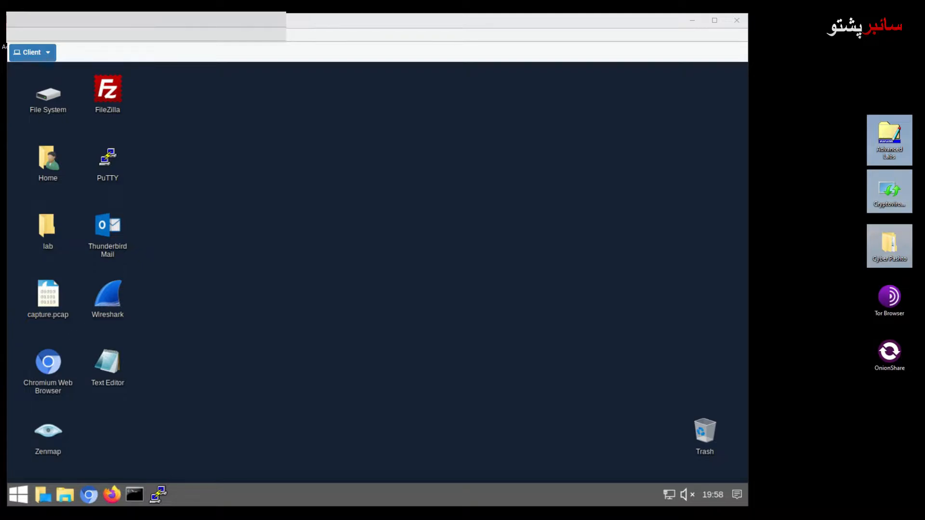
left_click(89, 494)
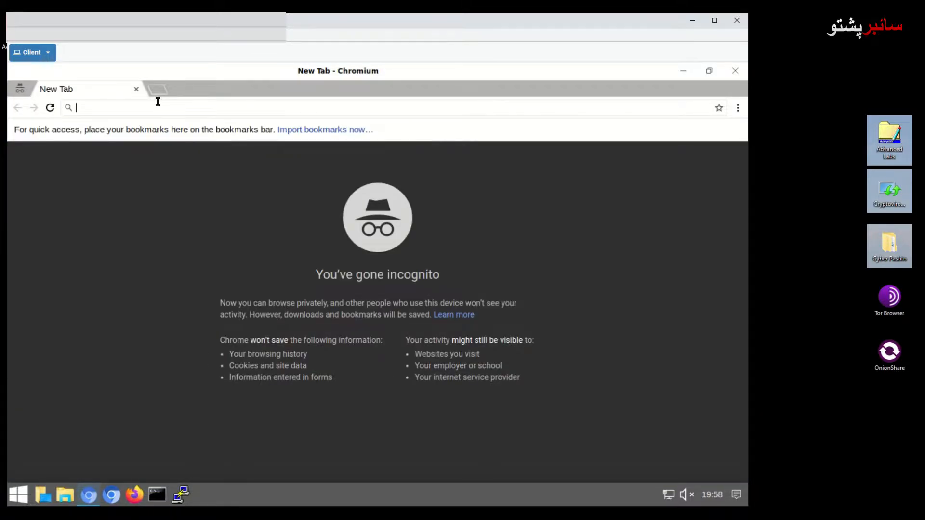
type("https://192")
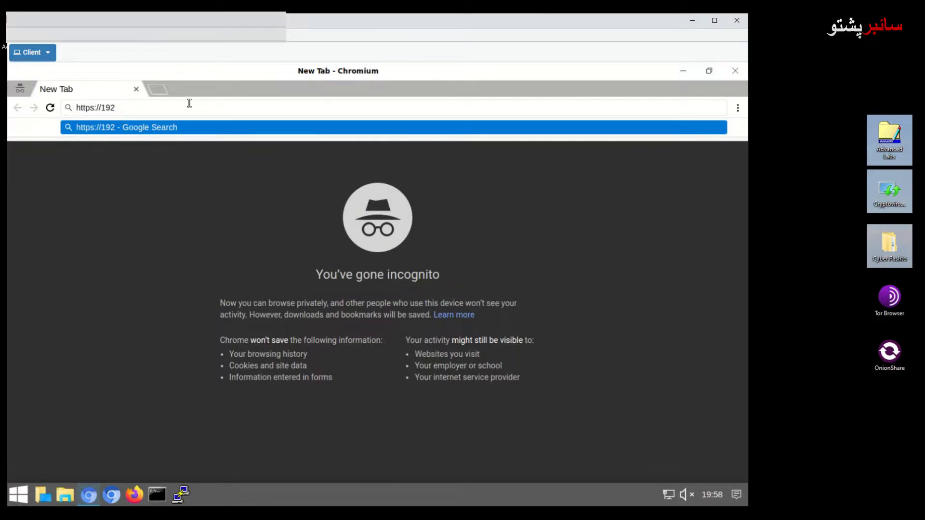
type(".168")
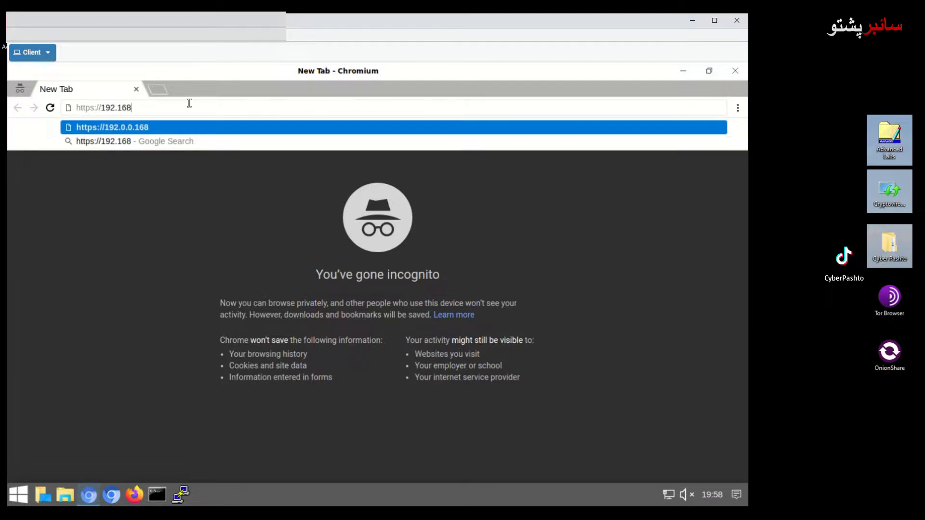
type(".1.254")
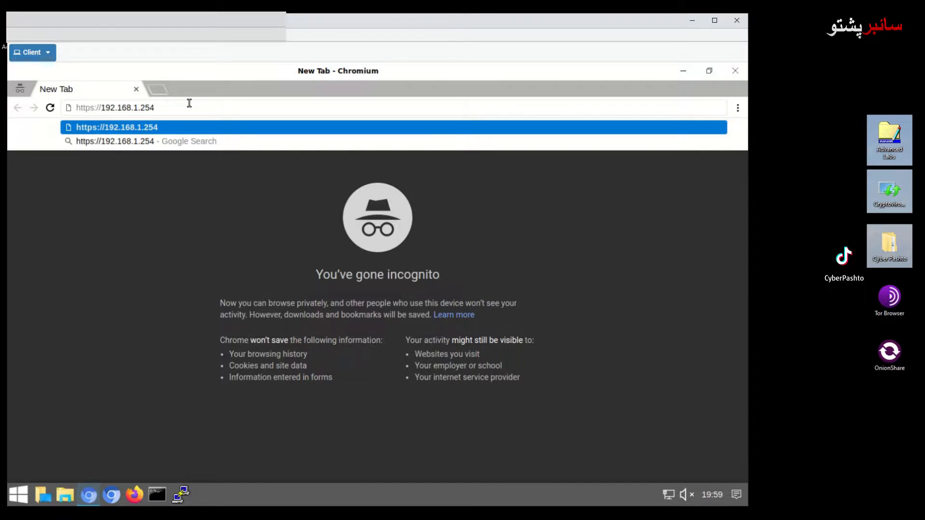
key("Return")
left_click(236, 346)
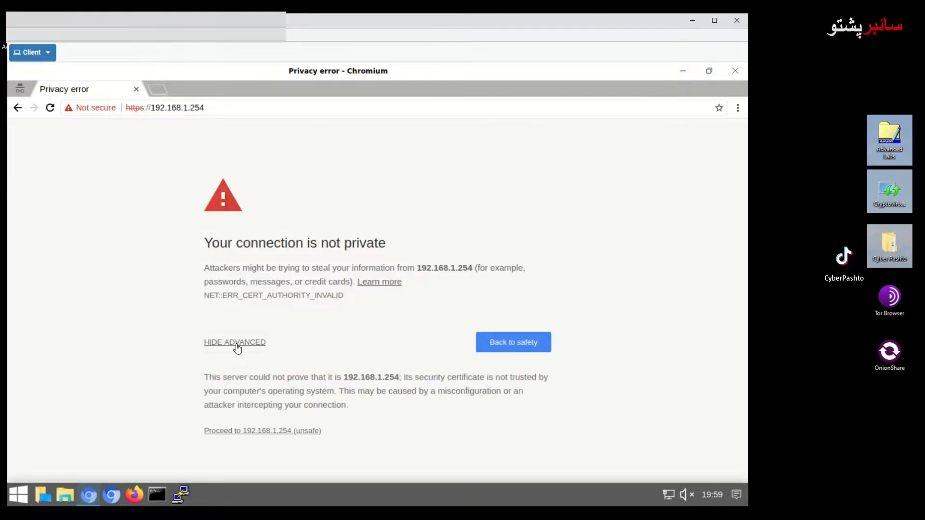
left_click(267, 432)
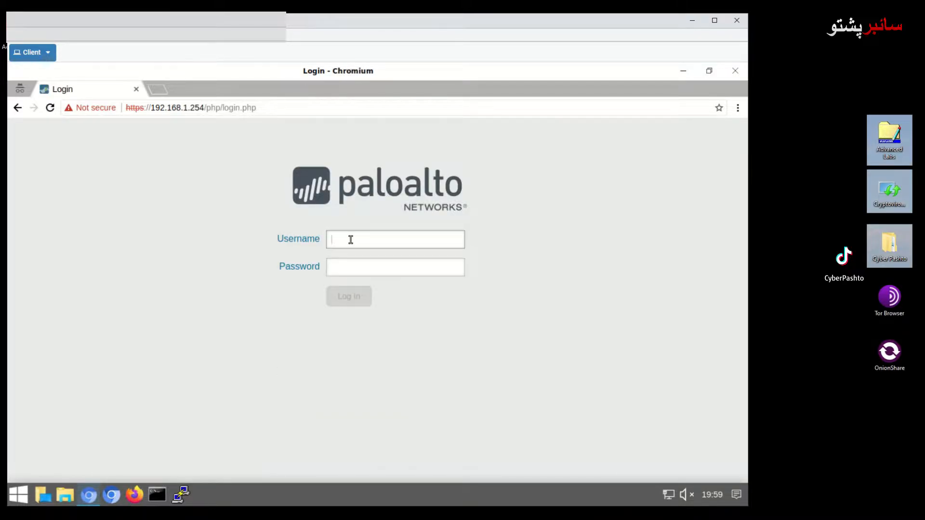
- Log in to the firewall as admin with the account password
type("admin")
key("Tab")
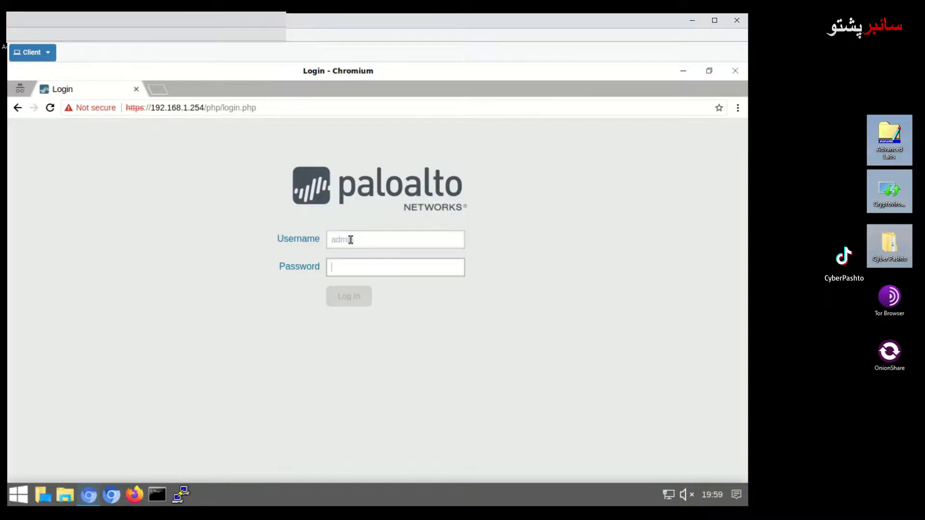
type("admin")
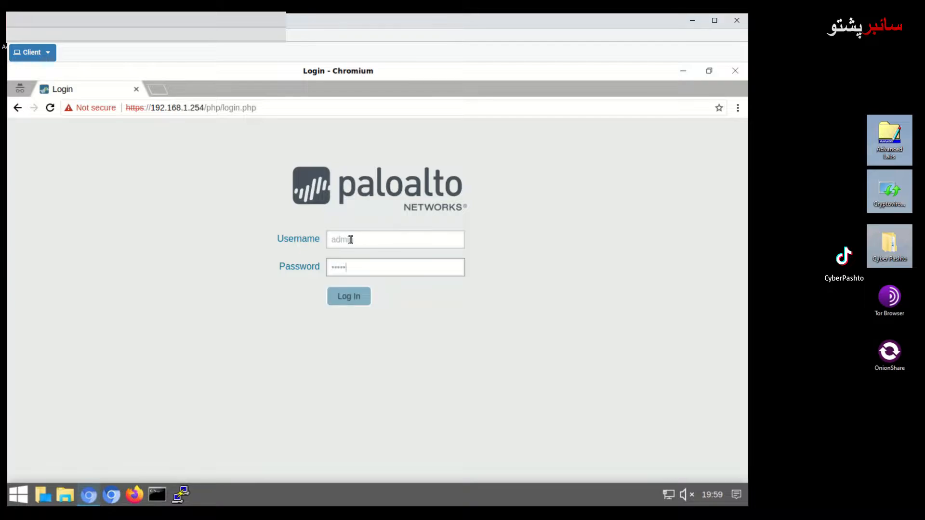
type("123•")
key("Return")
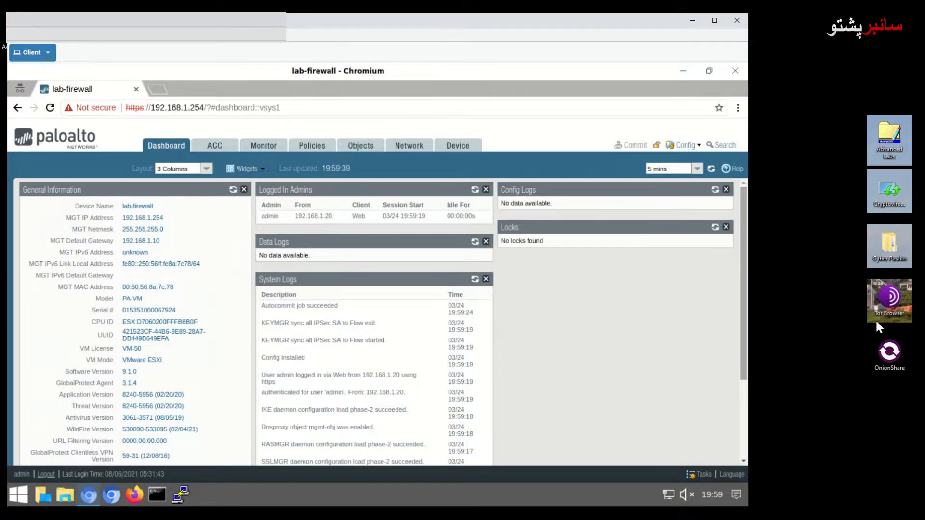
- Go to the Device section's Setup Operations page
left_click_drag(886, 297, 855, 309)
left_click(889, 302)
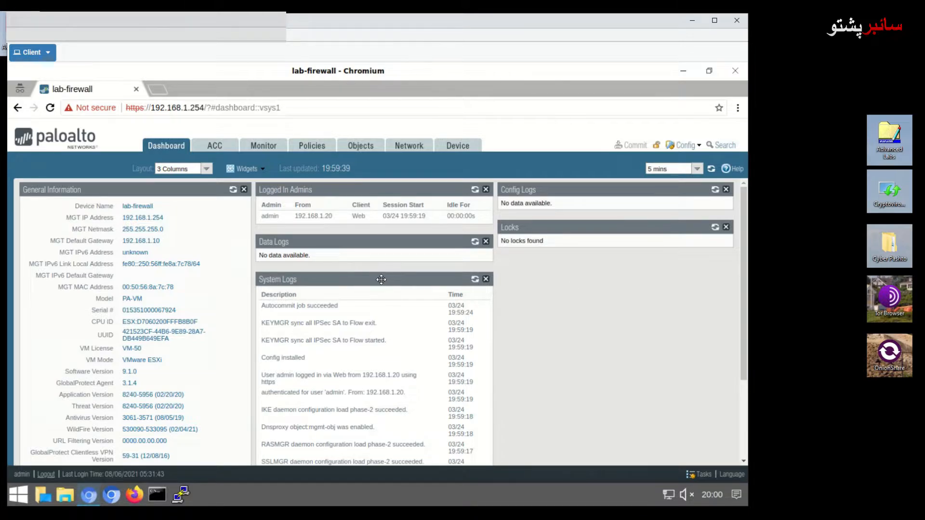
left_click(457, 152)
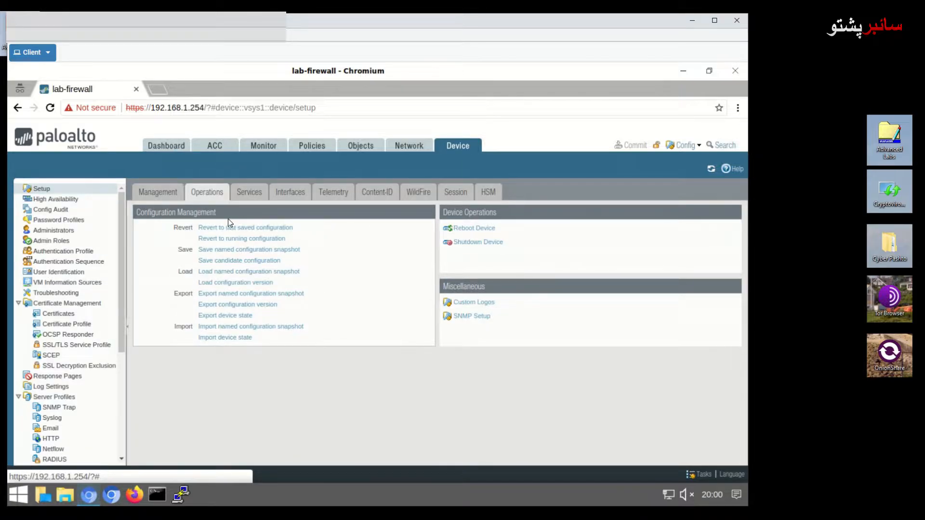
- Load the named configuration snapshot pan-cf-lab-05.xml and dismiss the loading notice
left_click(230, 272)
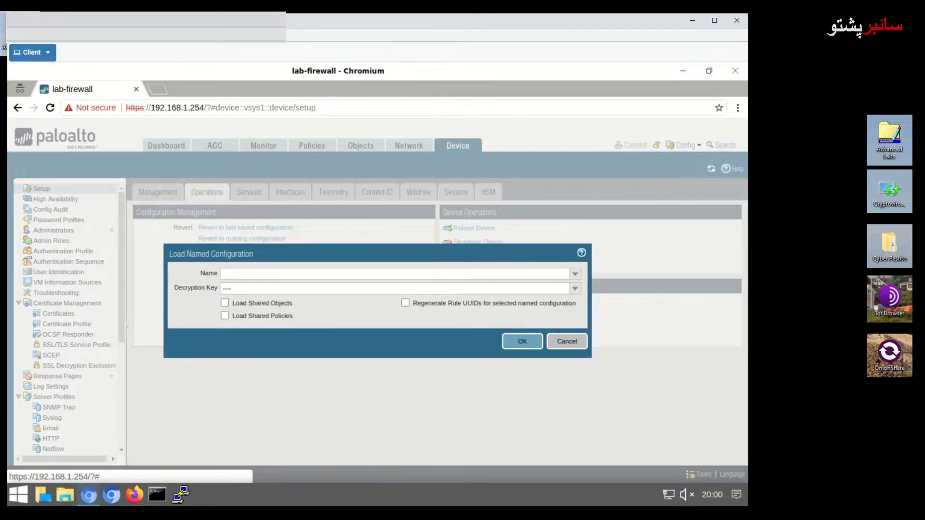
left_click(269, 272)
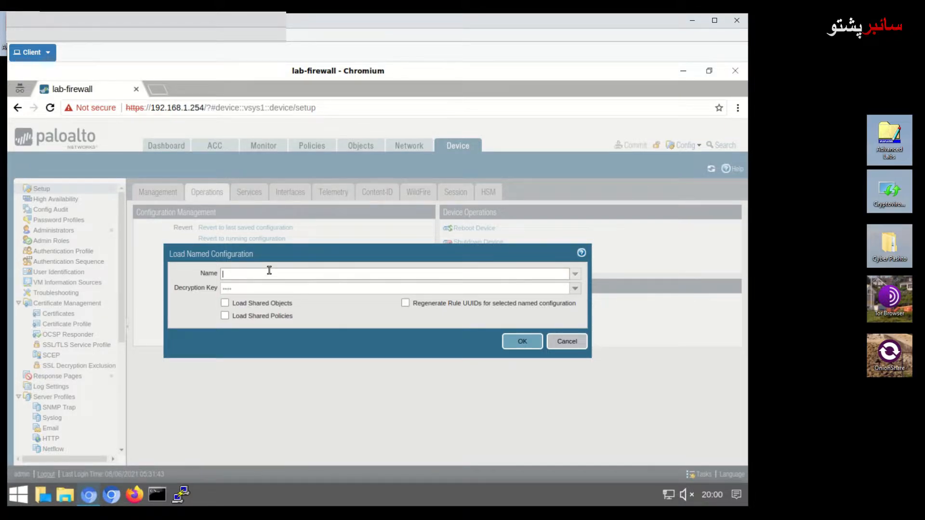
type("pa")
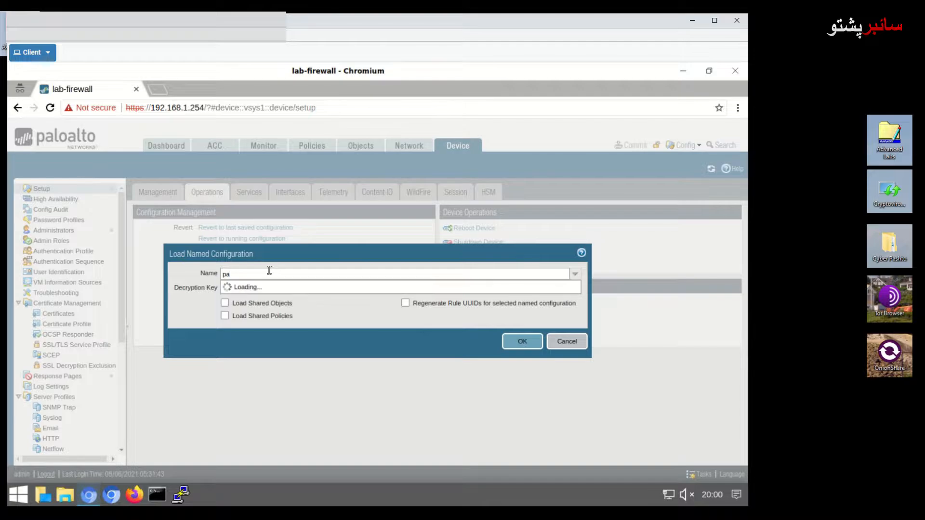
type("n-")
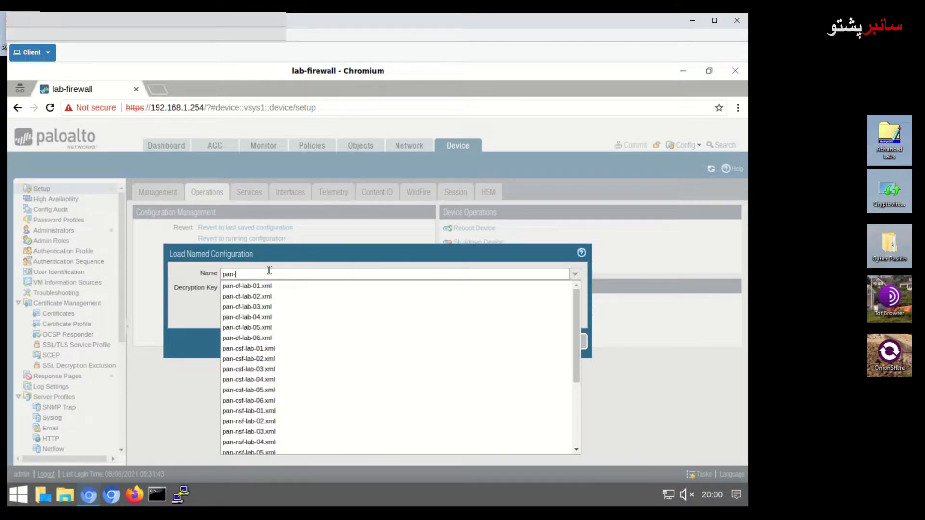
type("cf-lab")
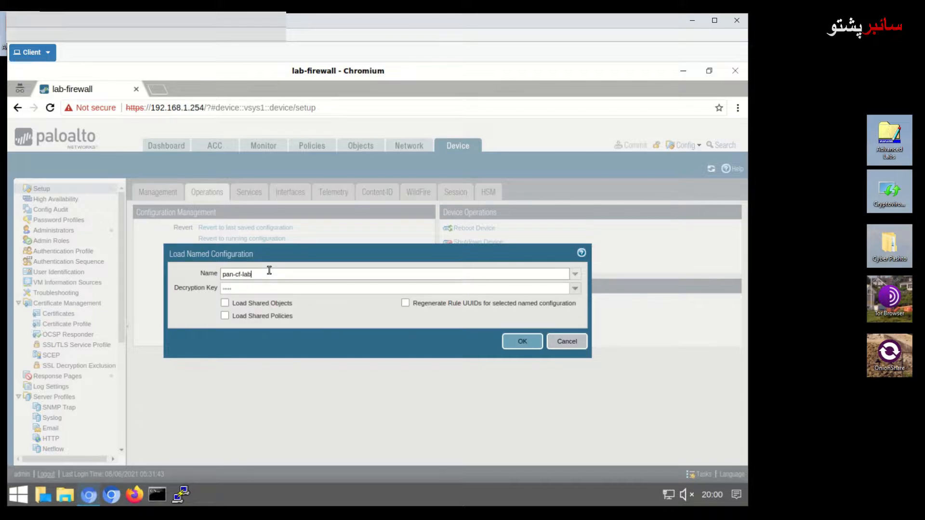
type("-05")
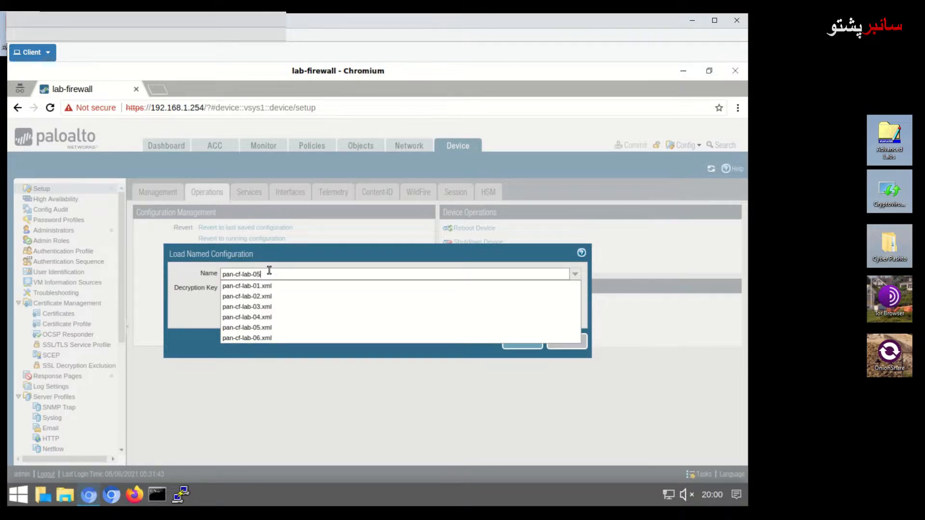
key("Down")
key("Return")
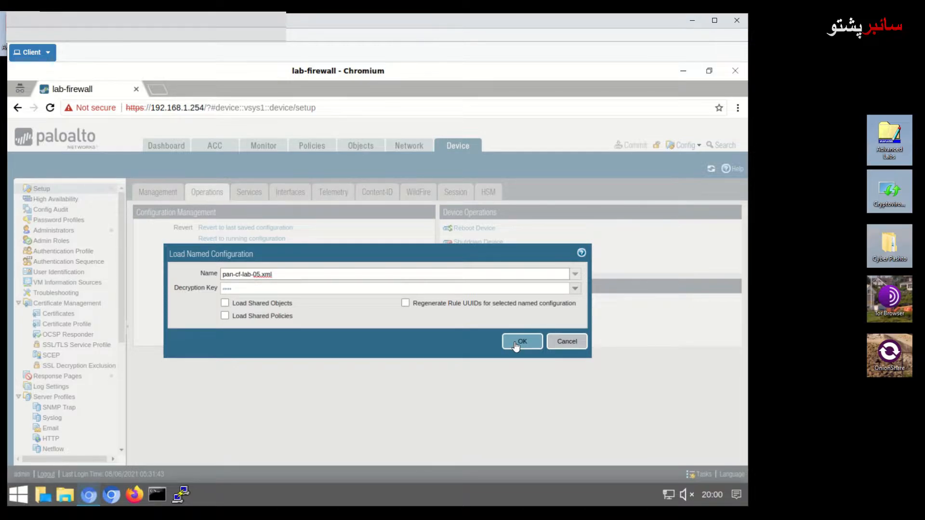
left_click(515, 345)
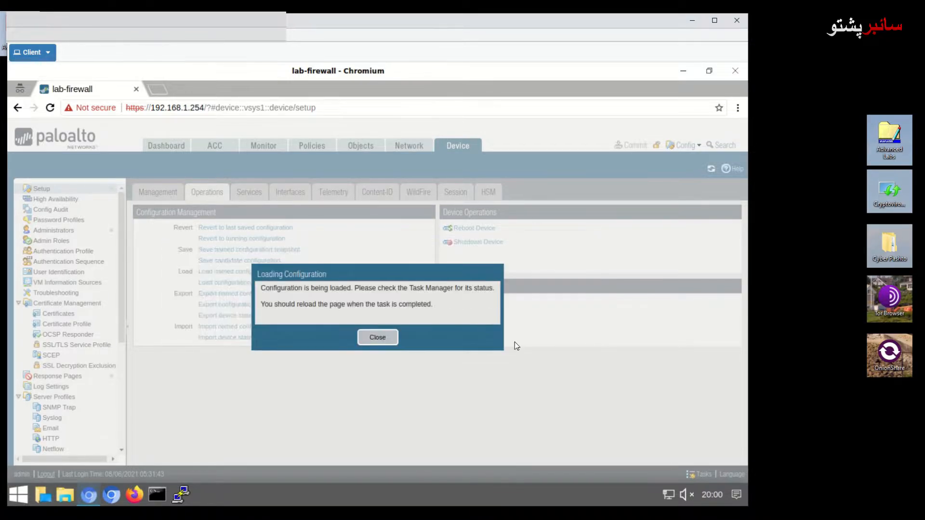
left_click(388, 340)
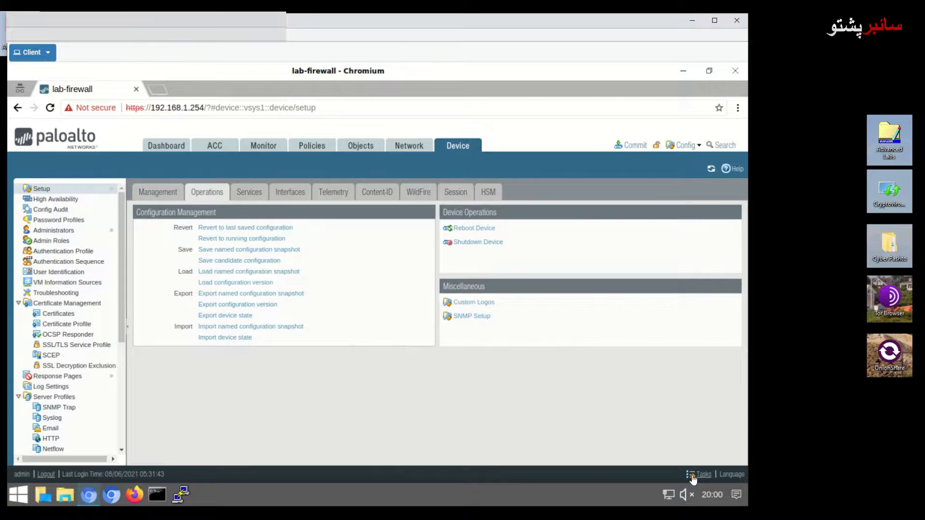
- Confirm the Load task completed in Tasks, then commit the pan-cf-lab-05 configuration
left_click(693, 476)
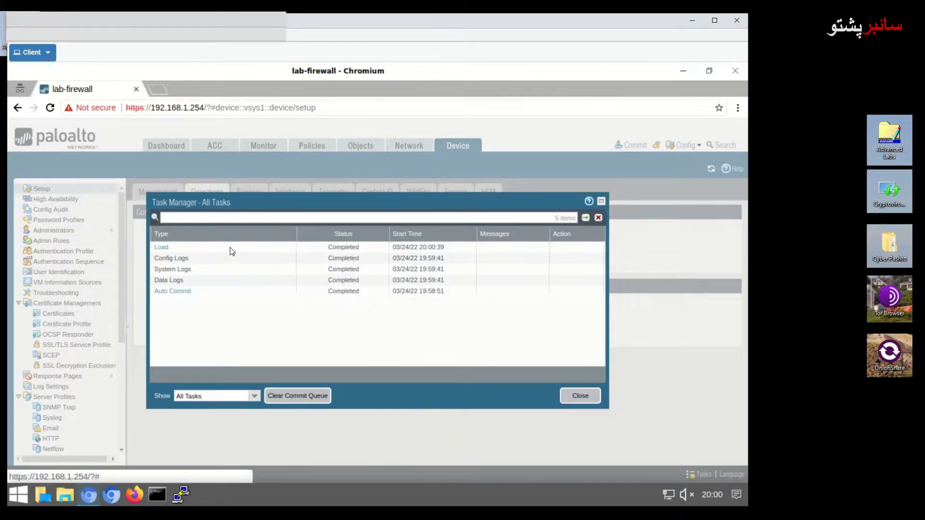
left_click(431, 251)
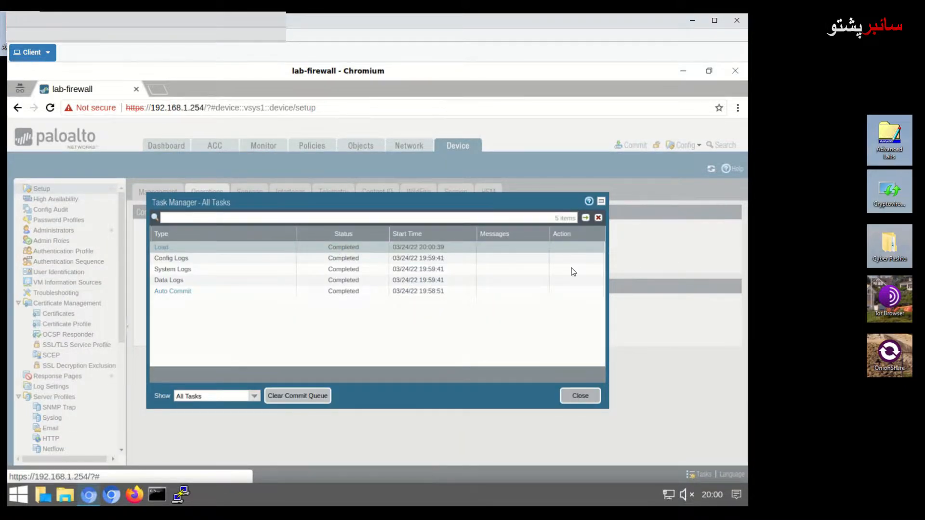
left_click(601, 201)
left_click(629, 145)
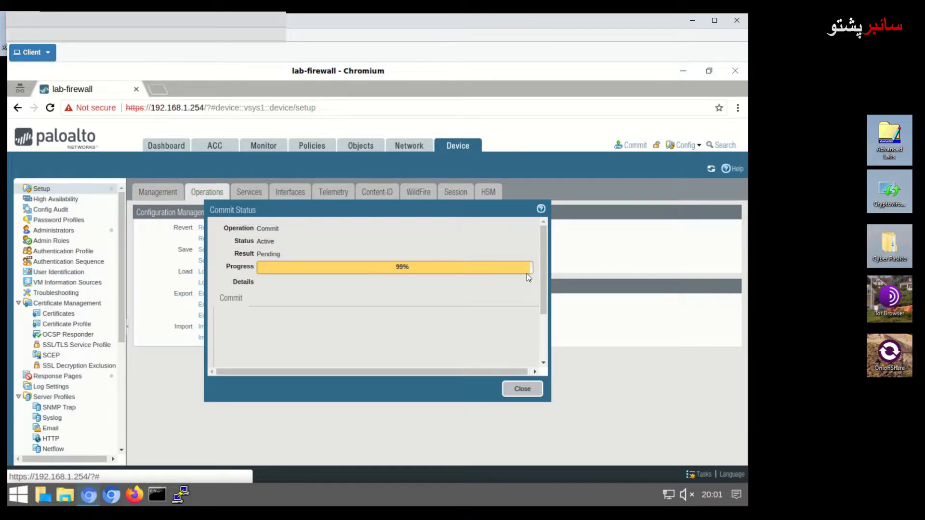
left_click(525, 390)
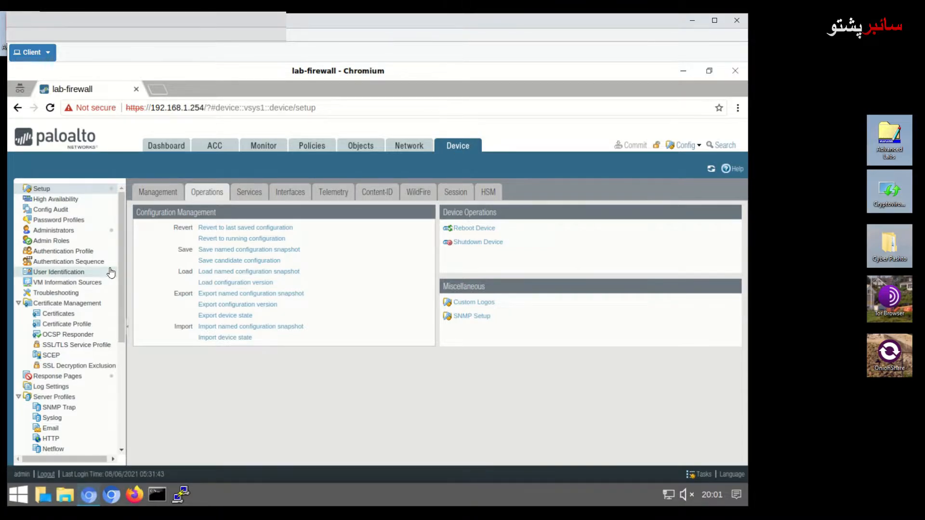
- Add administrator lab-user and enter its password and confirmation
left_click(54, 234)
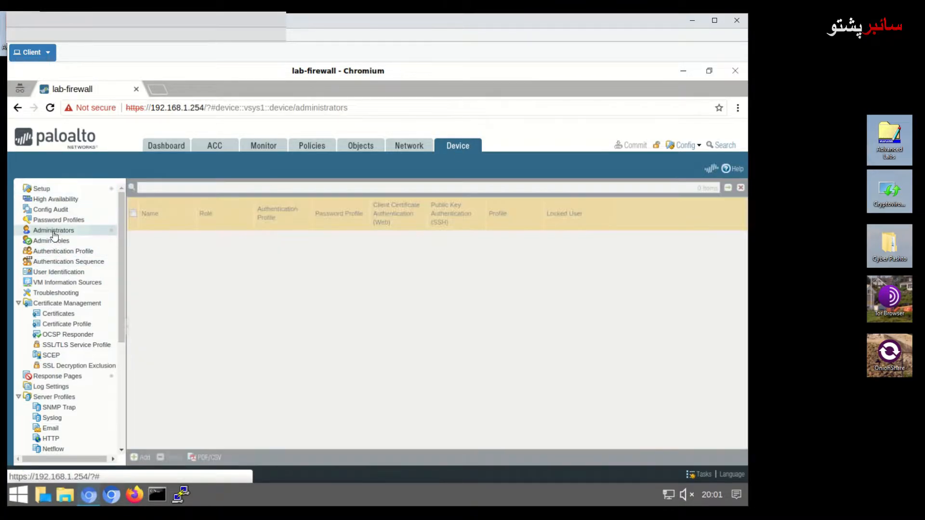
left_click(142, 458)
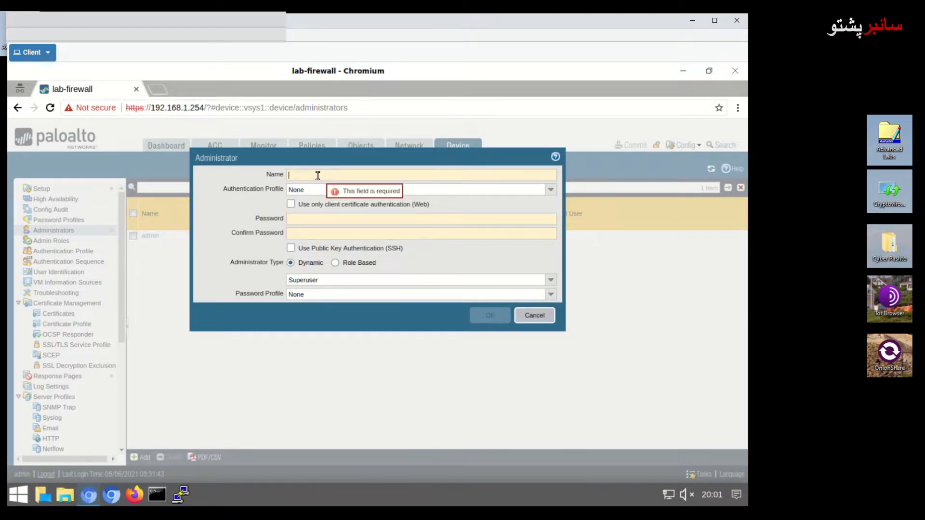
type("lab-user")
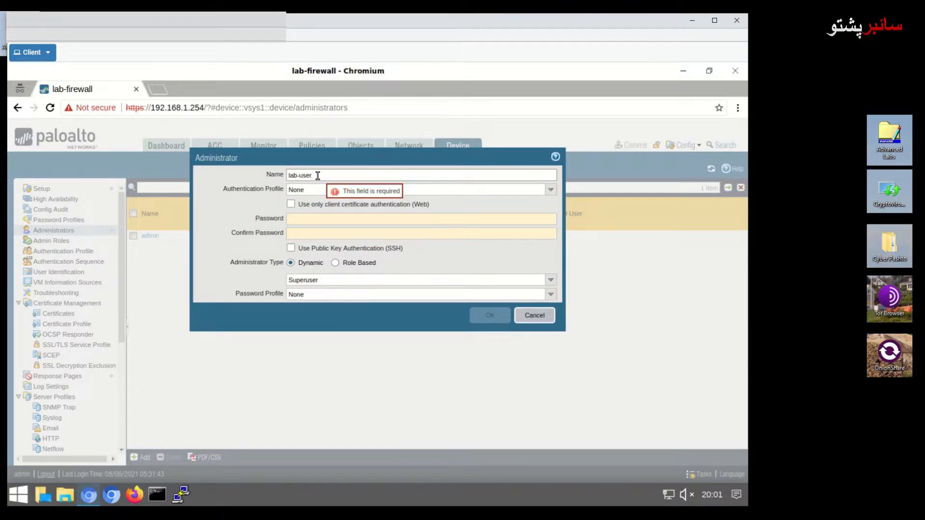
left_click(318, 219)
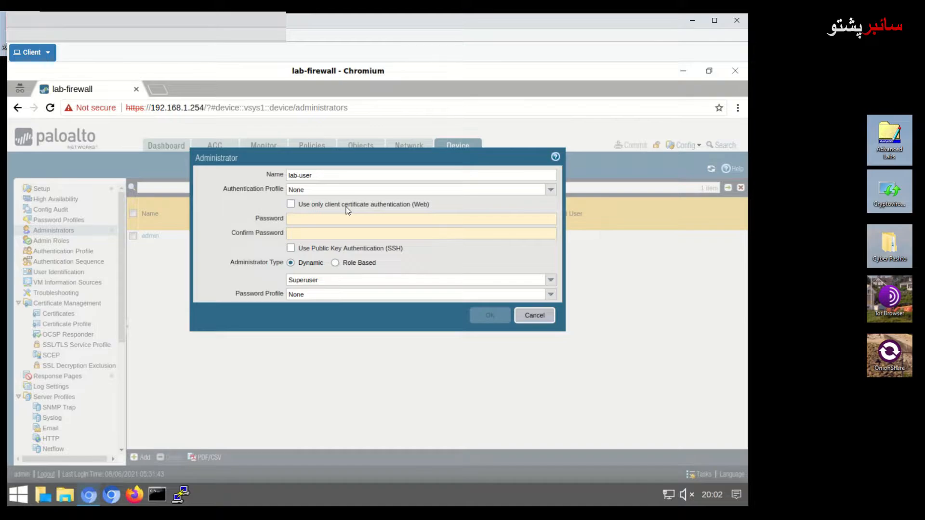
type("••••")
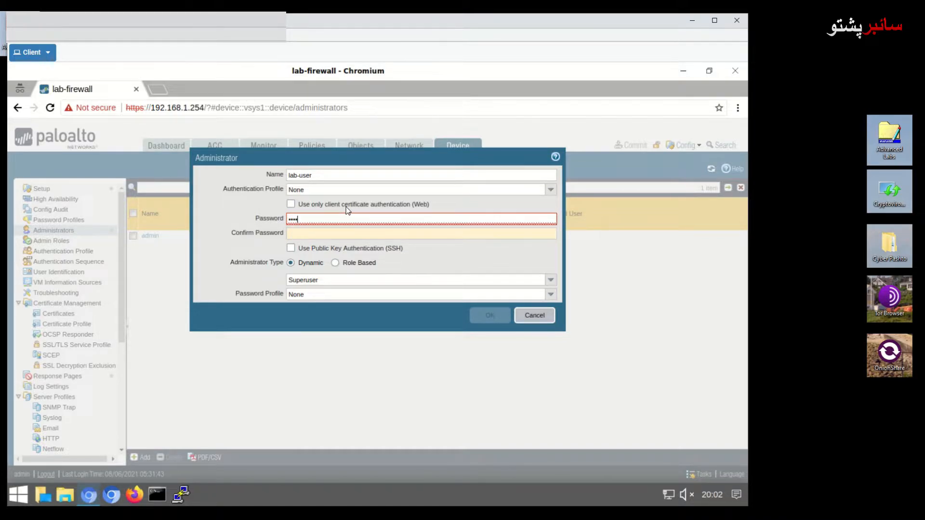
type("•••")
left_click(304, 234)
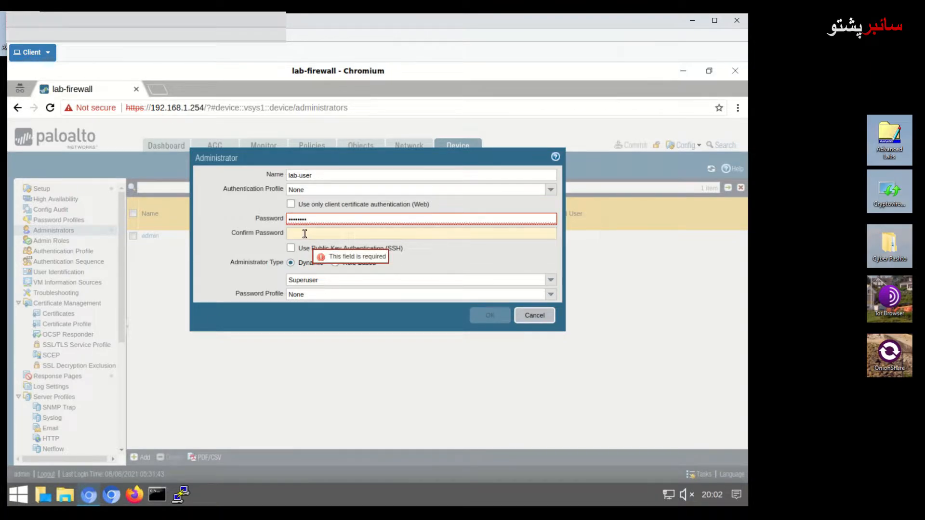
type("••••")
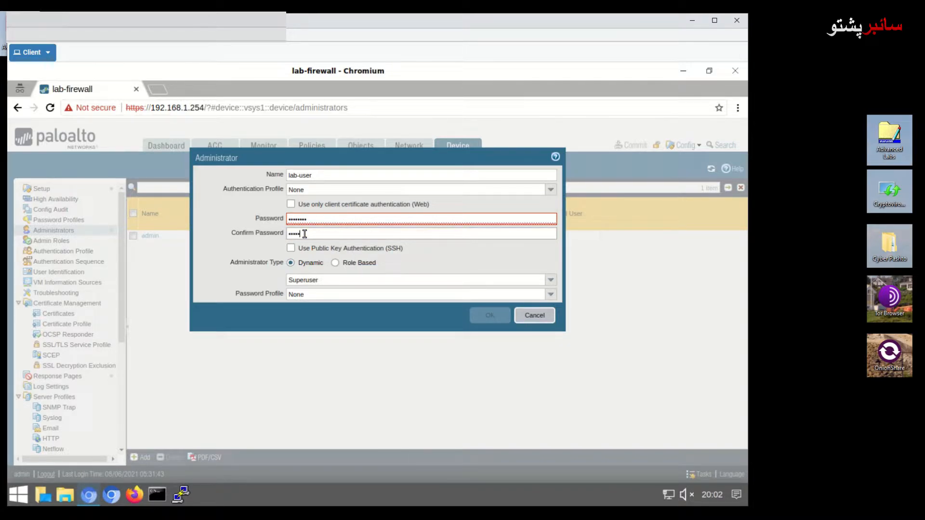
type("••••")
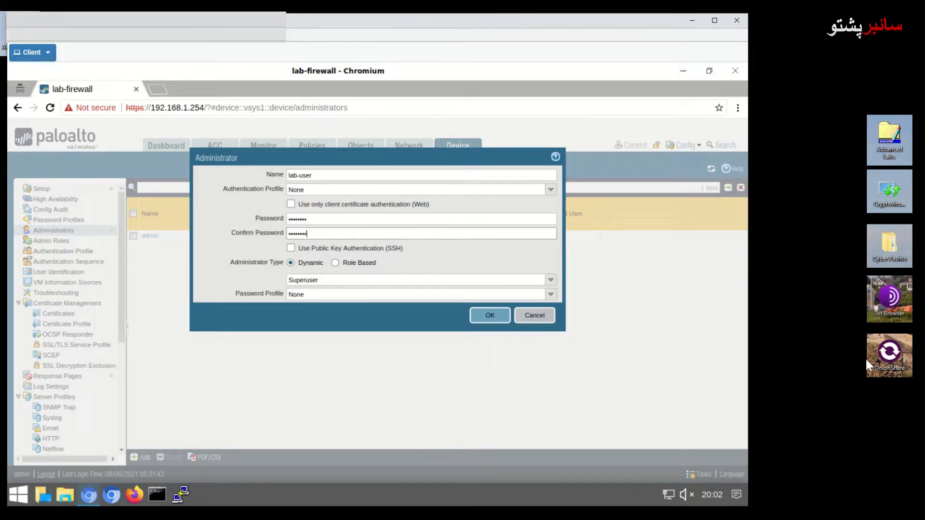
- Save lab-user, refresh the administrators list, and open Certificate Management > Certificates
left_click(501, 318)
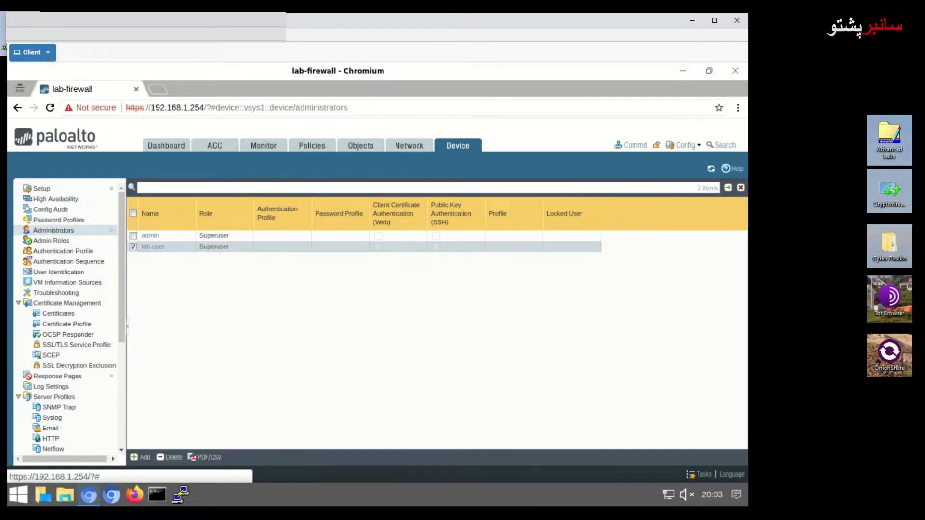
left_click(471, 149)
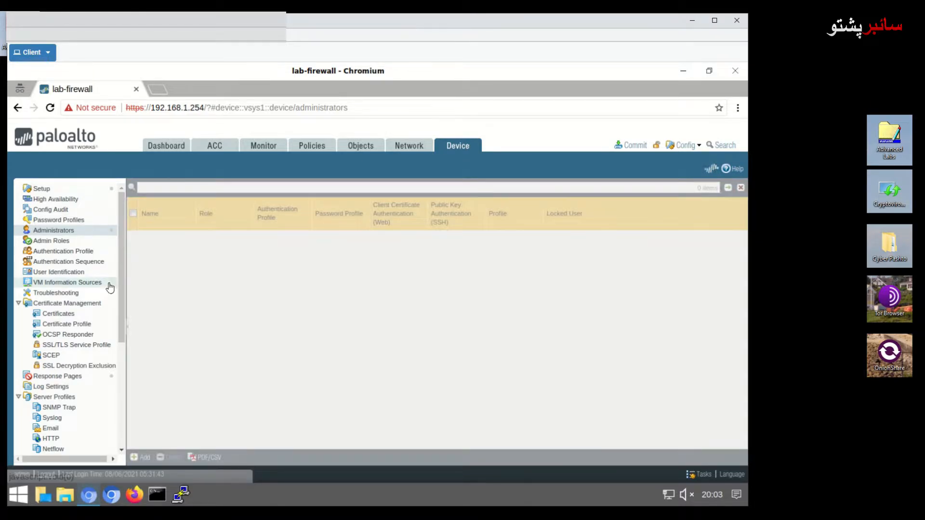
left_click(111, 314)
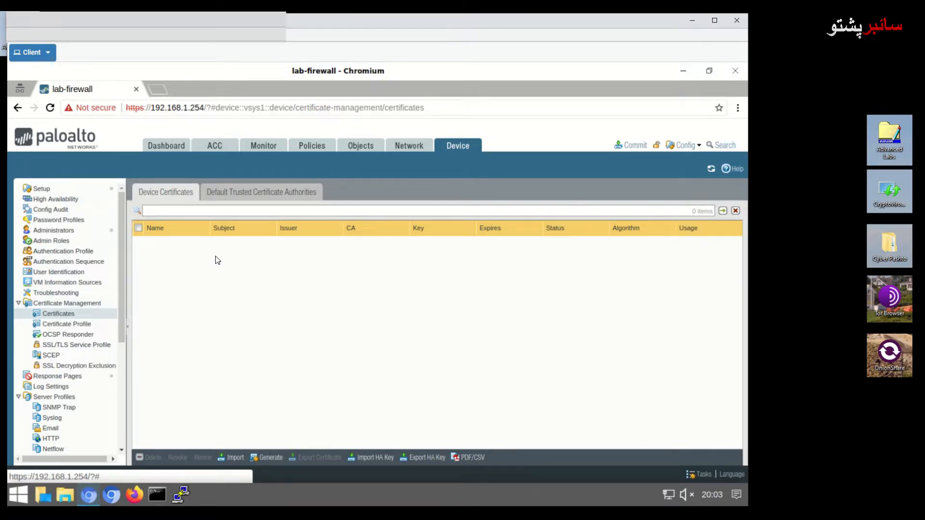
- Generate CA certificate lab-local with common name 192.168.1.254
left_click(266, 458)
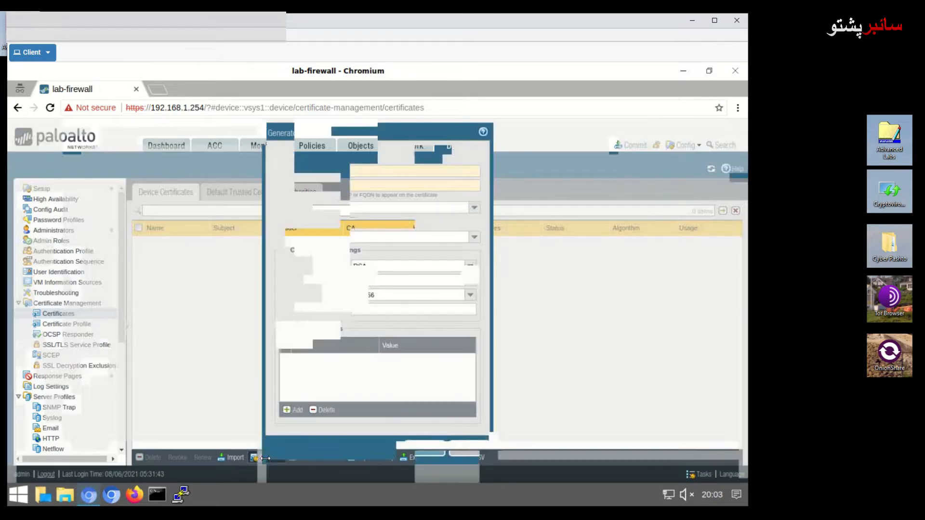
left_click(362, 169)
type("la")
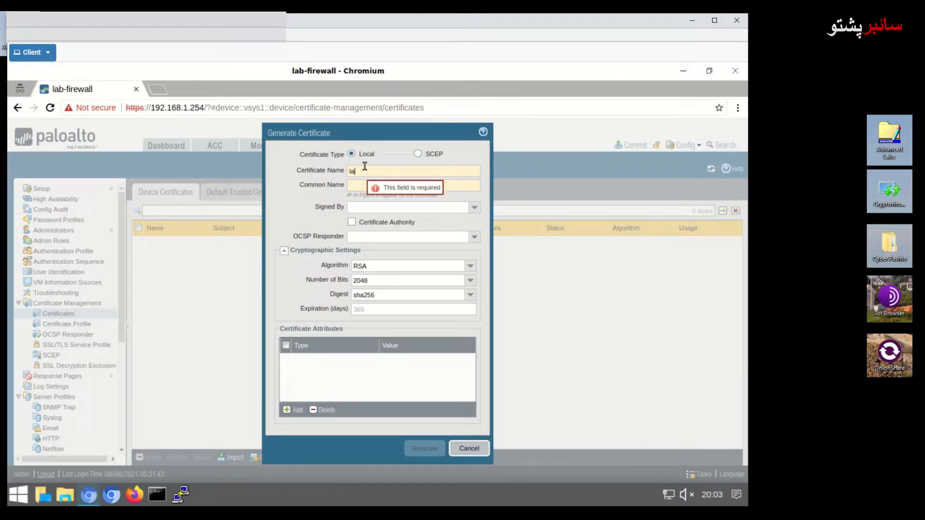
type("b-local")
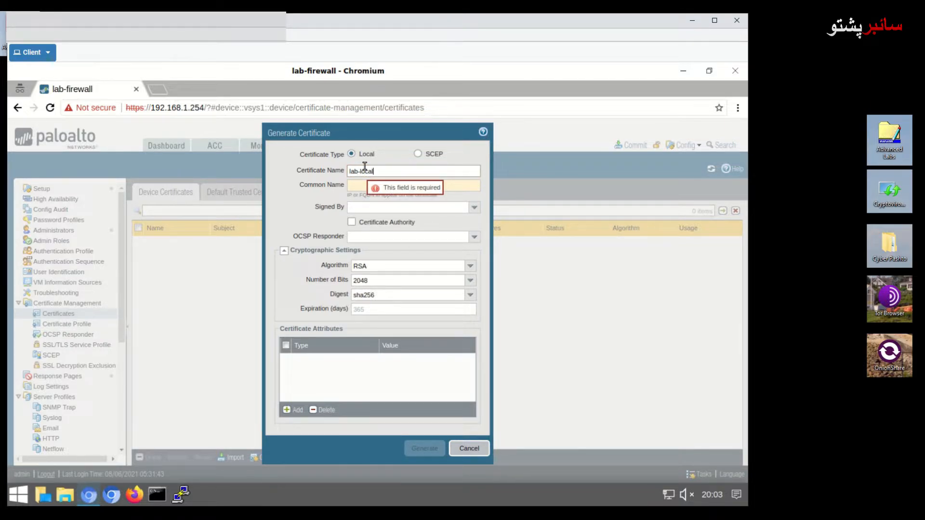
key("Tab")
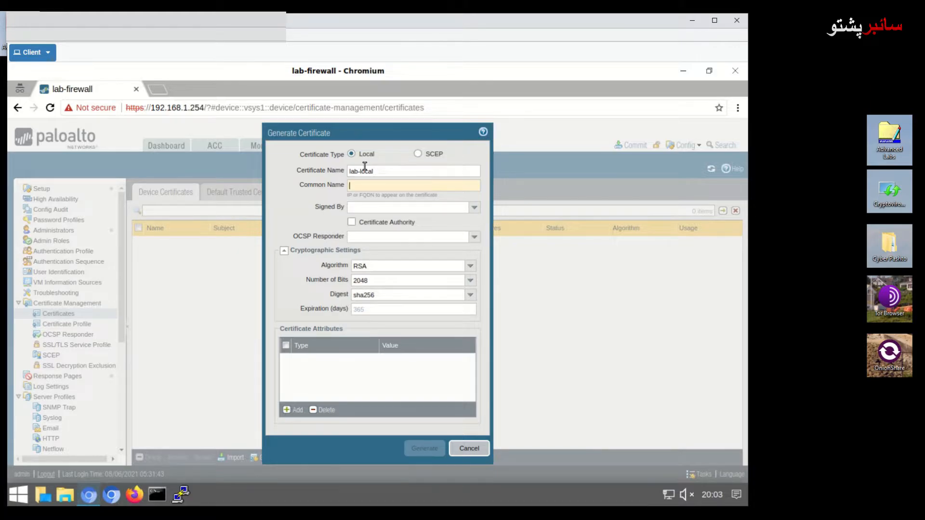
type("192.168")
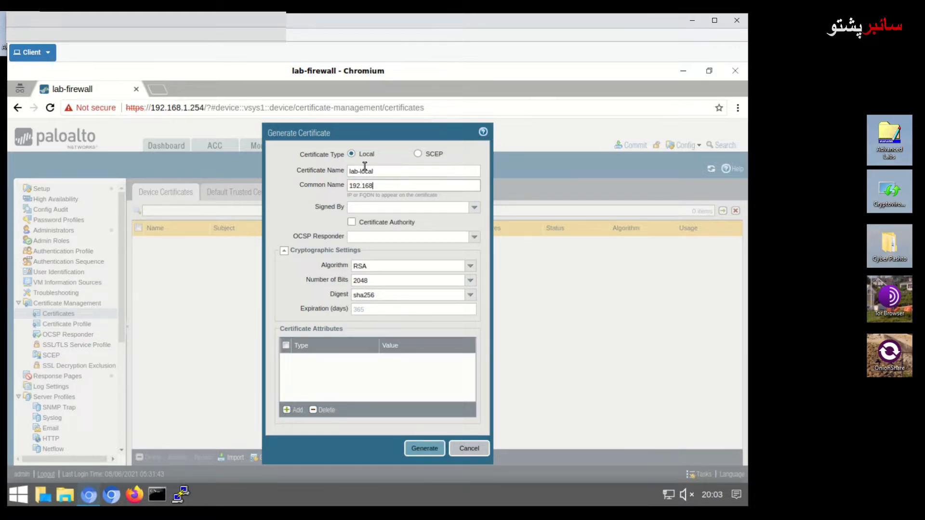
type(".1.254")
left_click(352, 223)
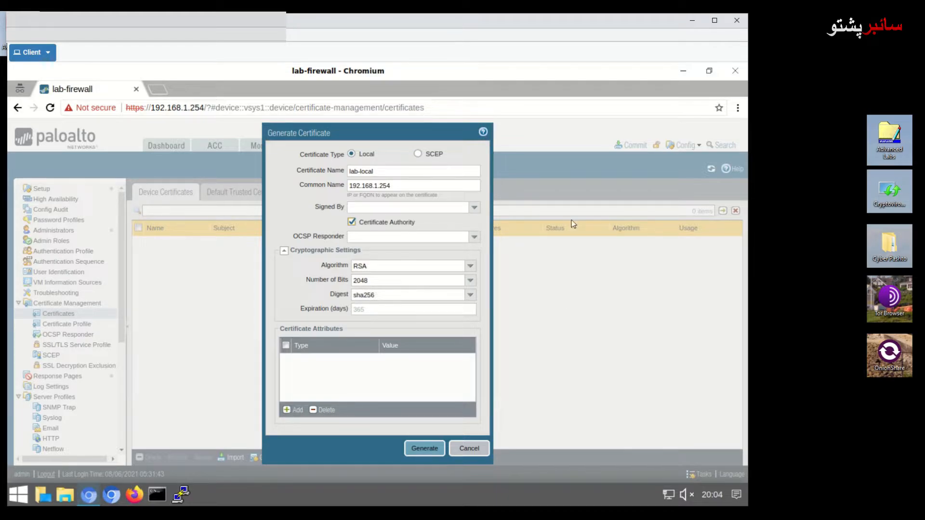
left_click(425, 449)
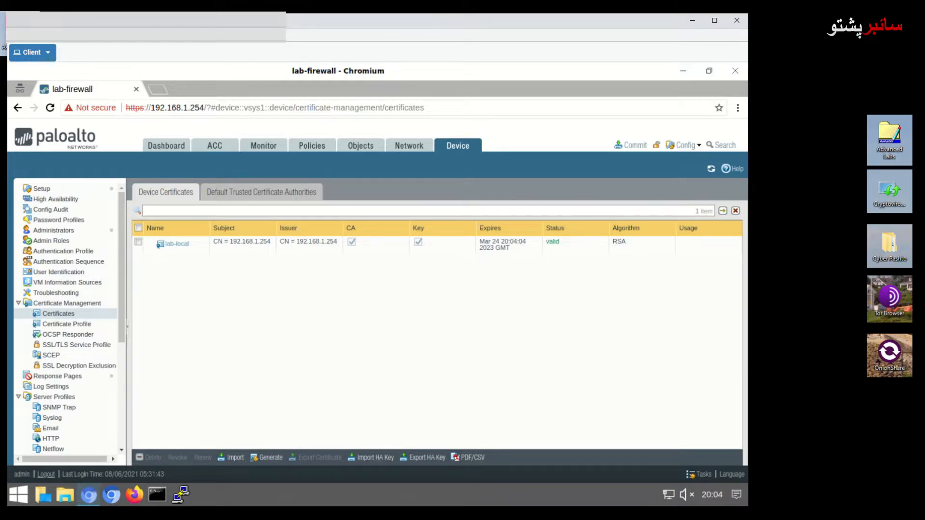
- Generate certificate lab-user with common name lab-user, signed by lab-local
left_click(266, 459)
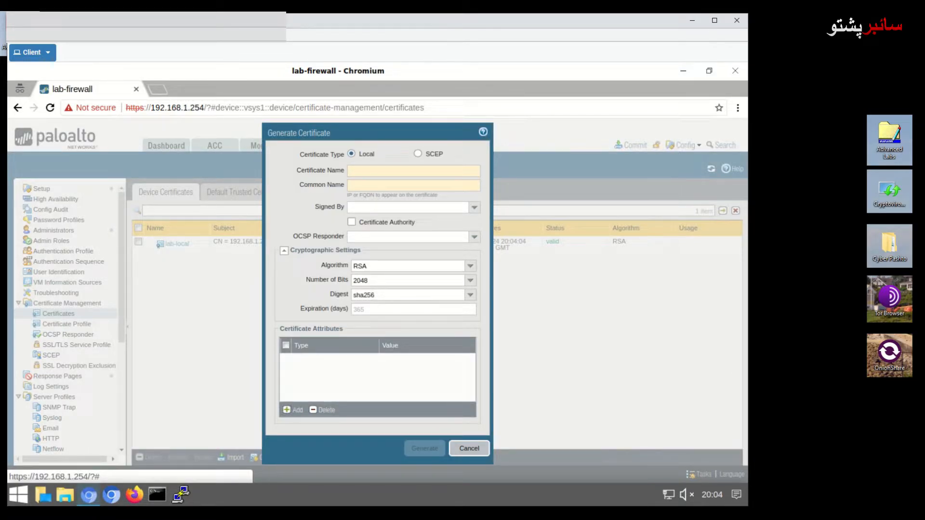
left_click(356, 172)
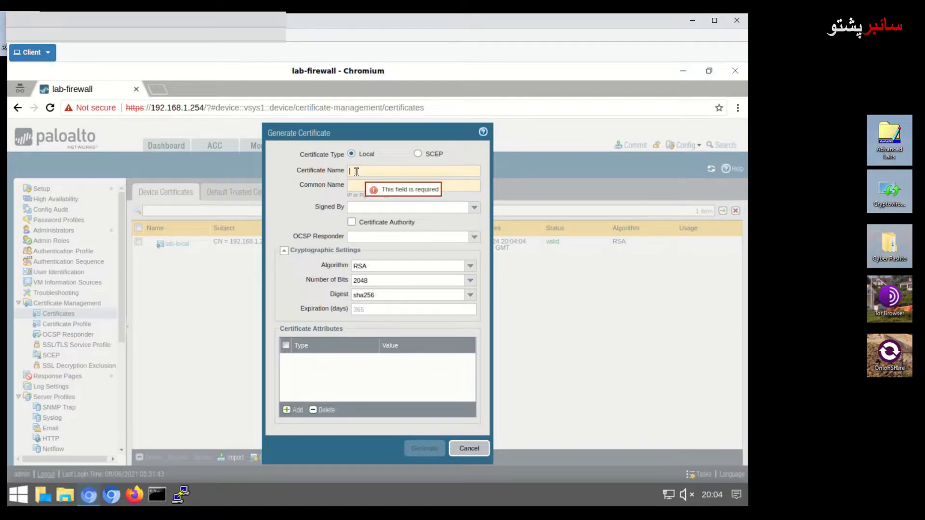
type("lab")
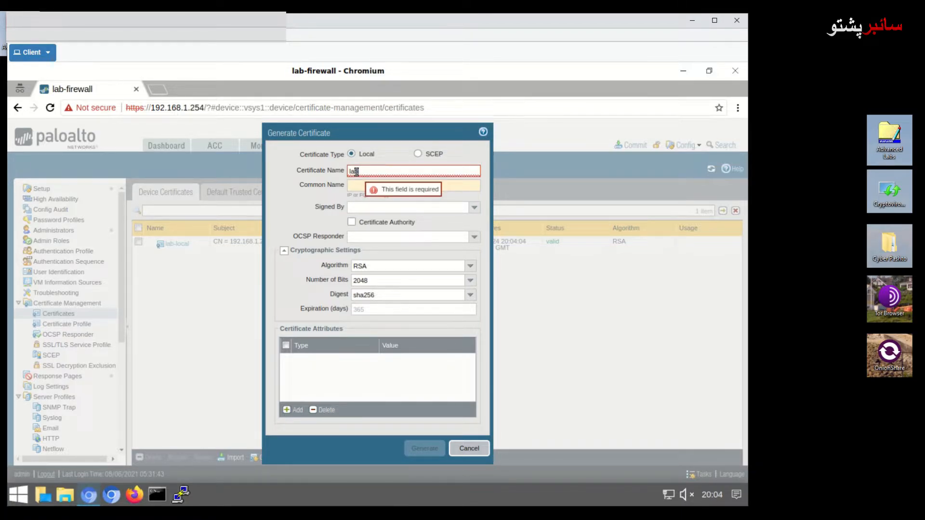
type("-user")
key("Tab")
type("lab-")
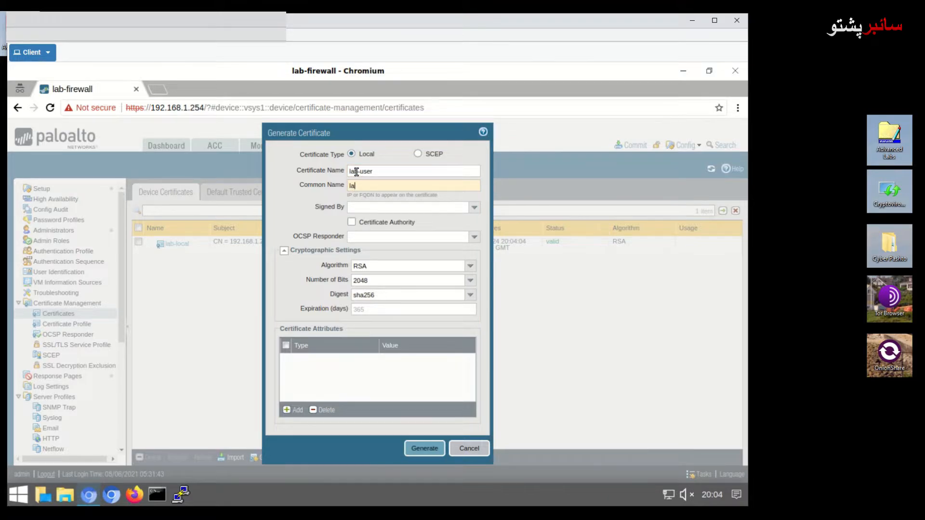
type("user")
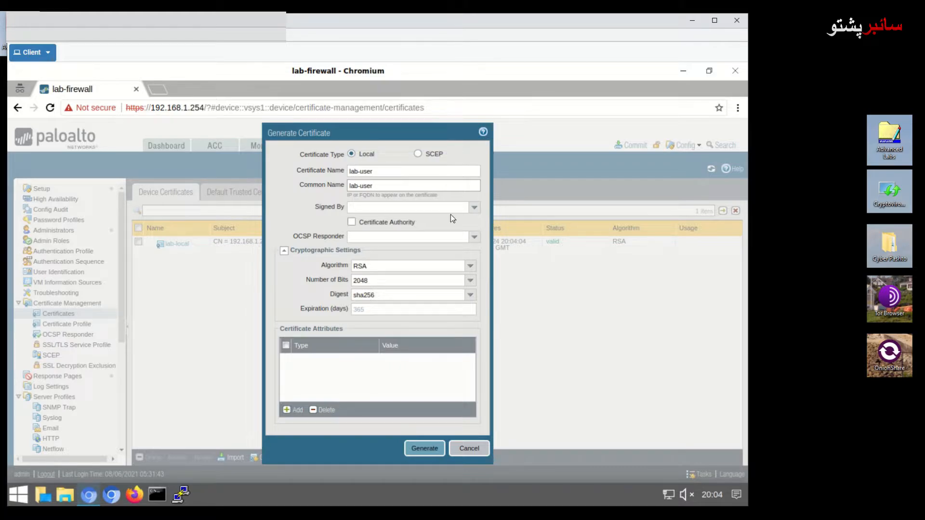
left_click(474, 212)
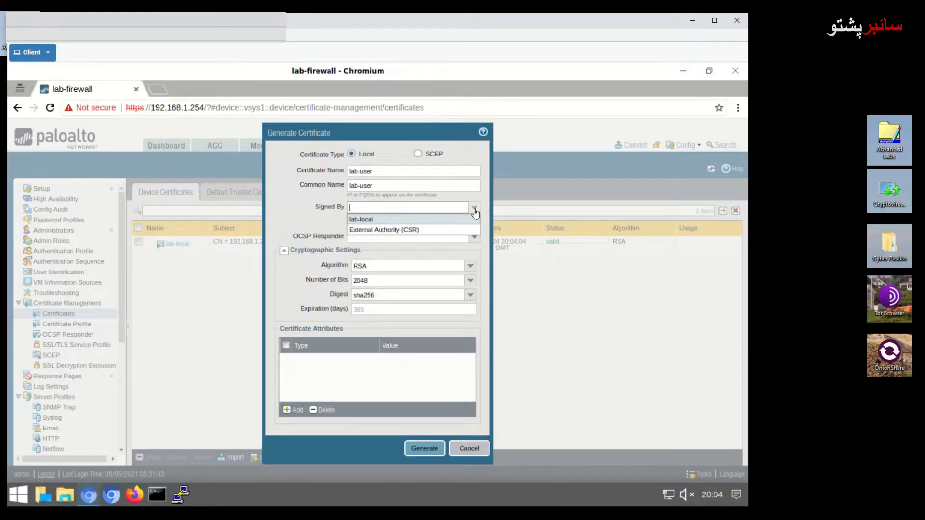
left_click(389, 221)
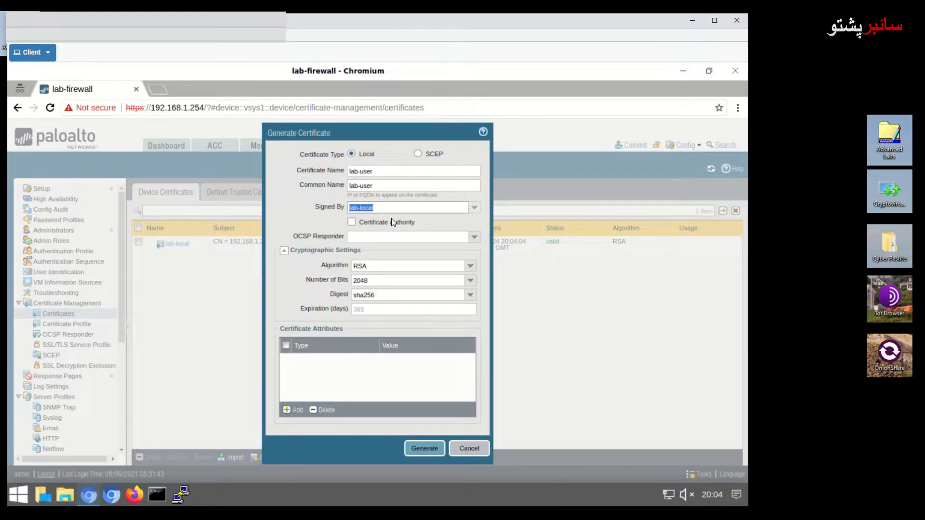
left_click(415, 450)
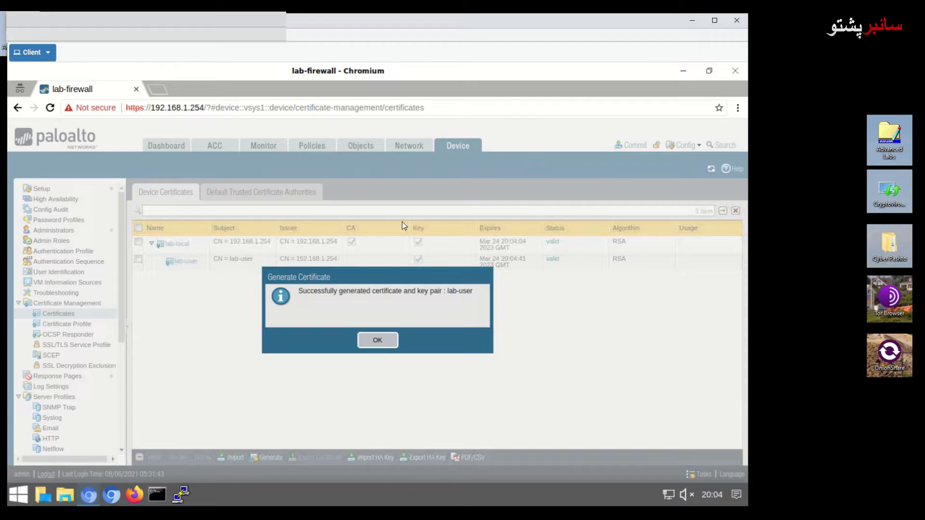
left_click(377, 340)
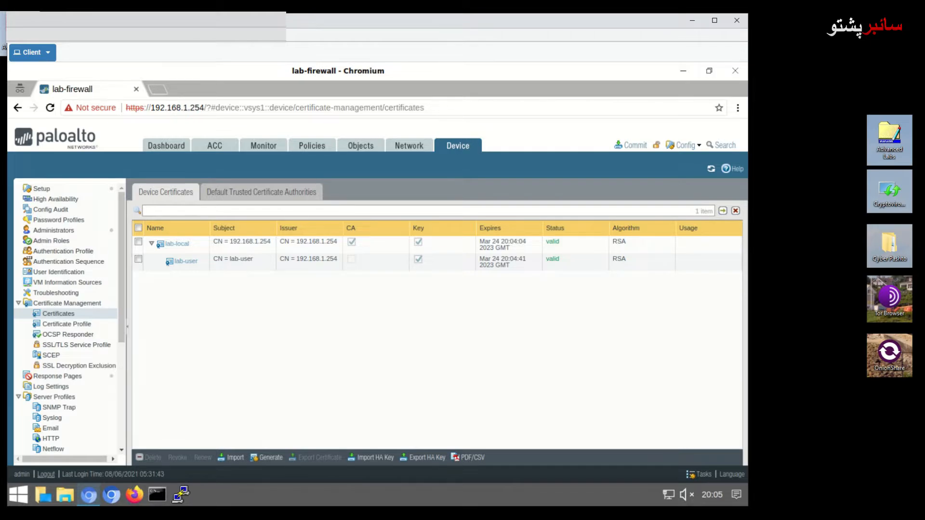
- Start a new certificate profile Cert-Local-Profile with Username Field set to Subject
left_click(73, 325)
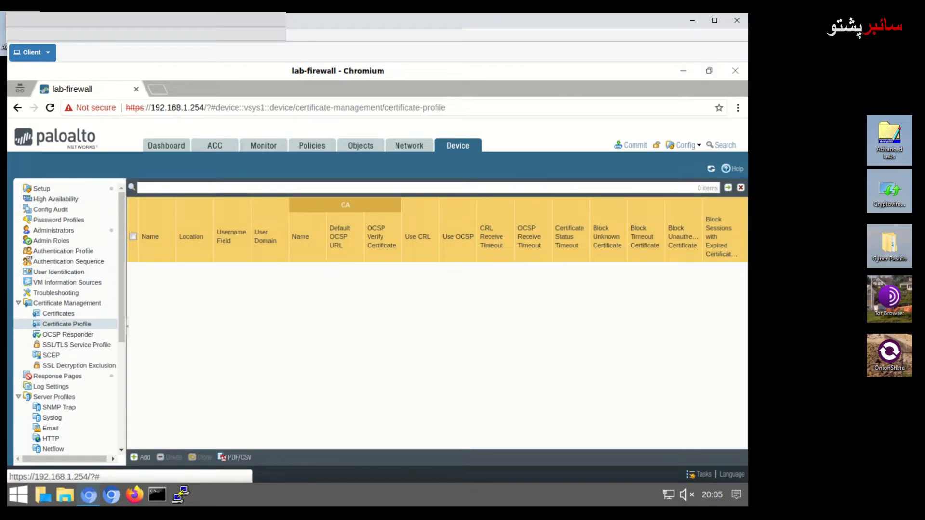
left_click(140, 457)
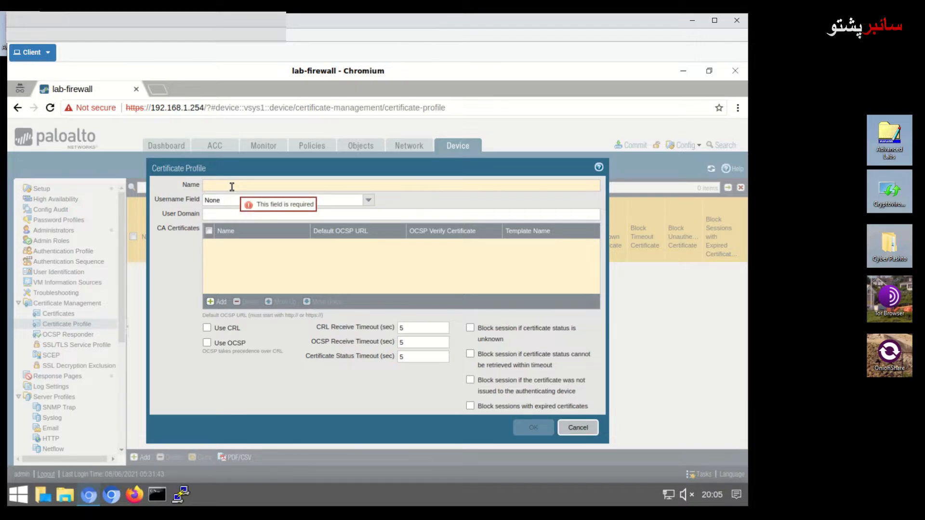
type("Cert")
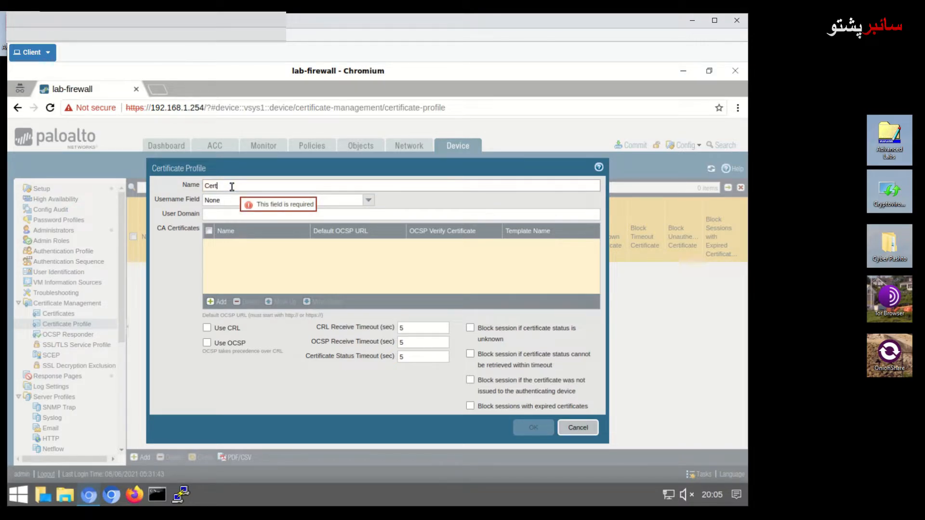
type("-Loc")
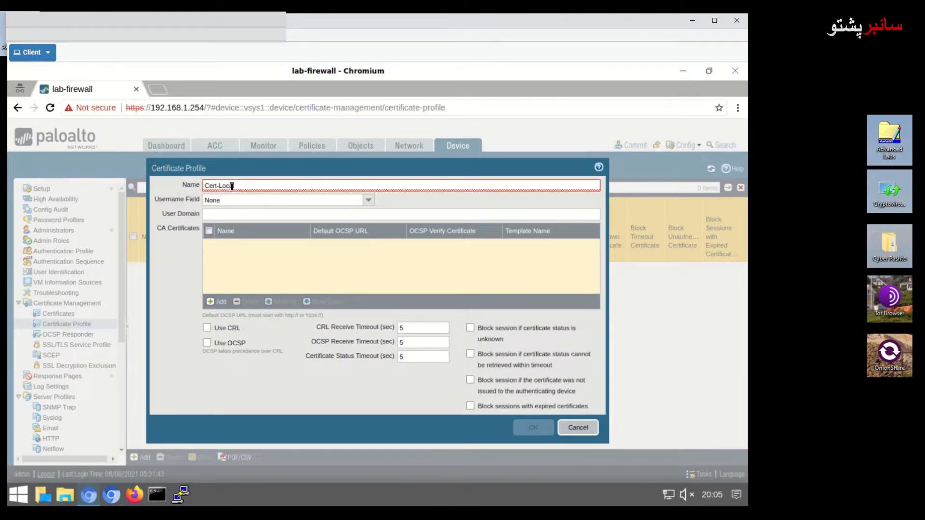
type("P")
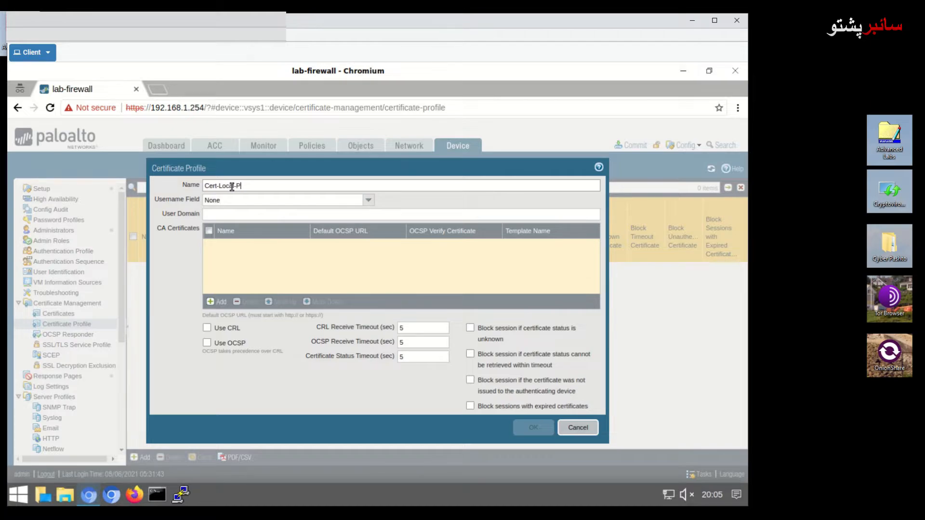
type("rofile")
key("BackSpace")
type("file")
left_click(370, 202)
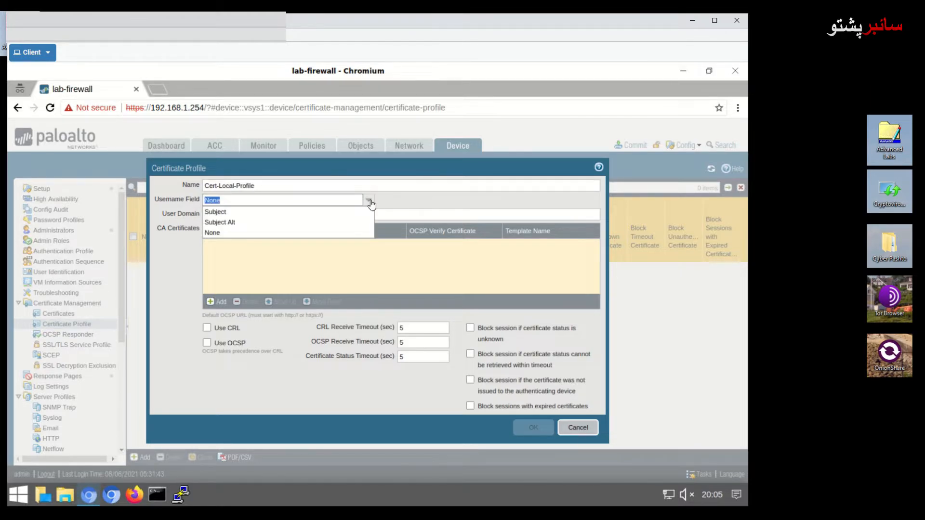
left_click(286, 212)
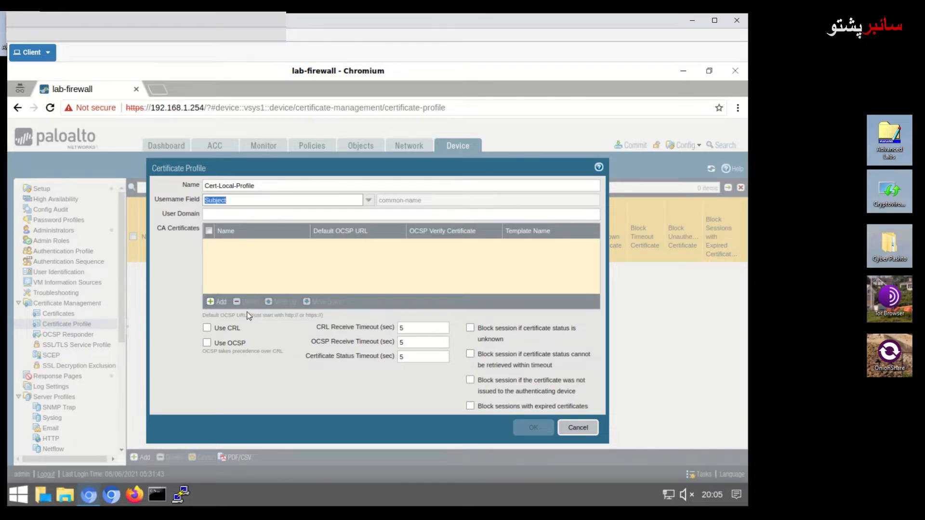
- Add lab-local as the profile's CA certificate, save, and refresh the profiles list
left_click(215, 305)
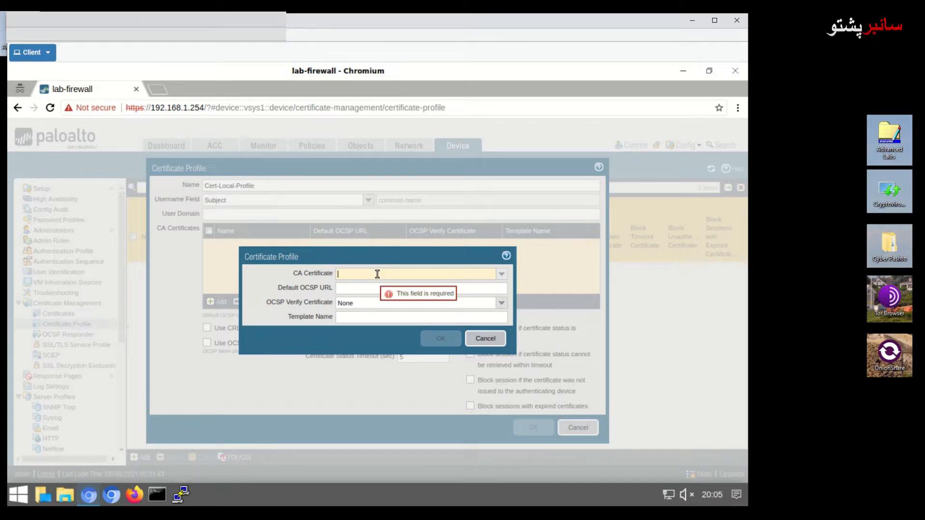
type("lab")
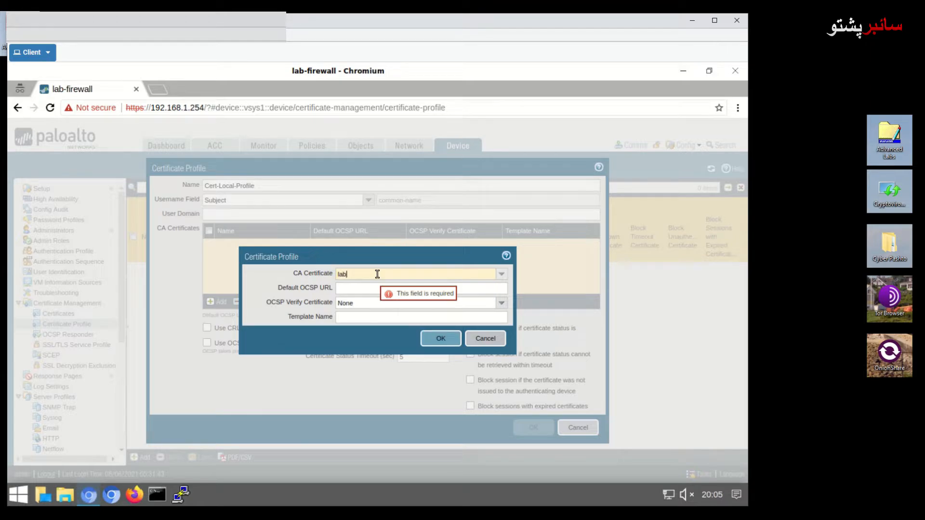
type("-local")
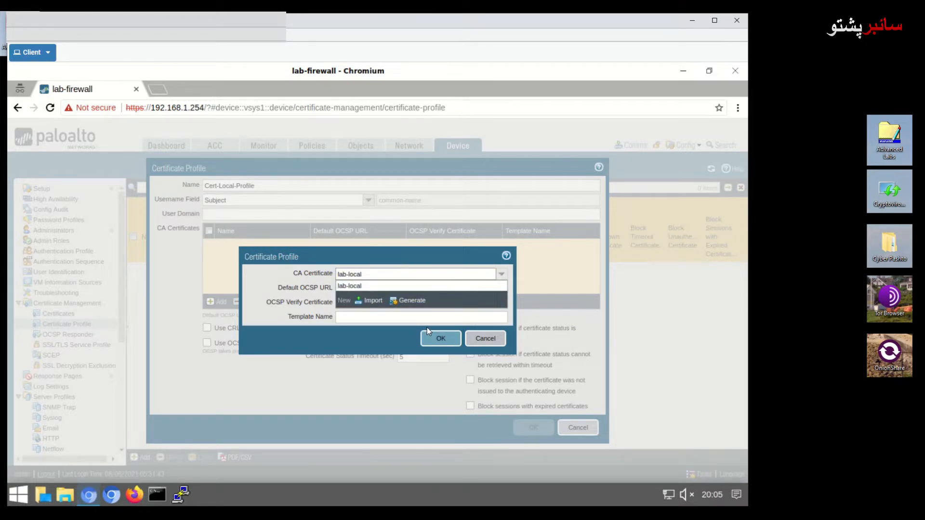
left_click(360, 287)
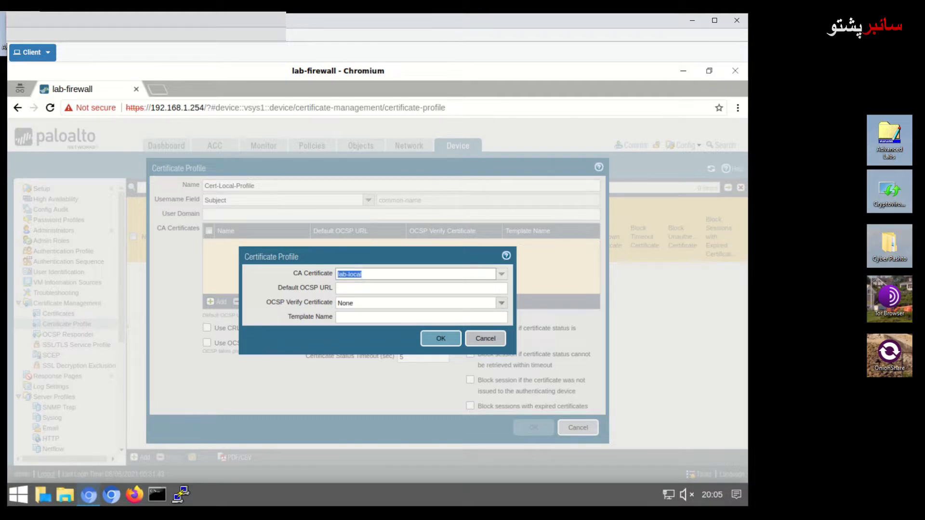
left_click(443, 339)
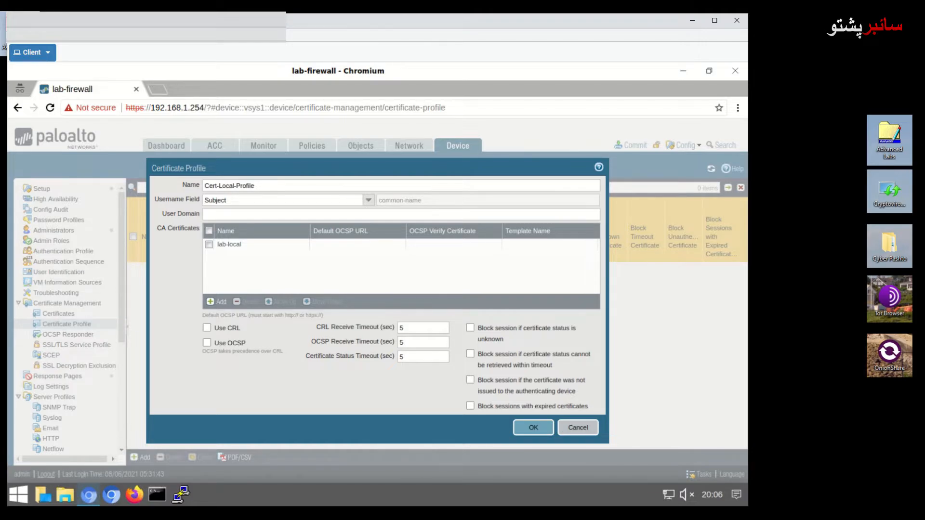
left_click(534, 426)
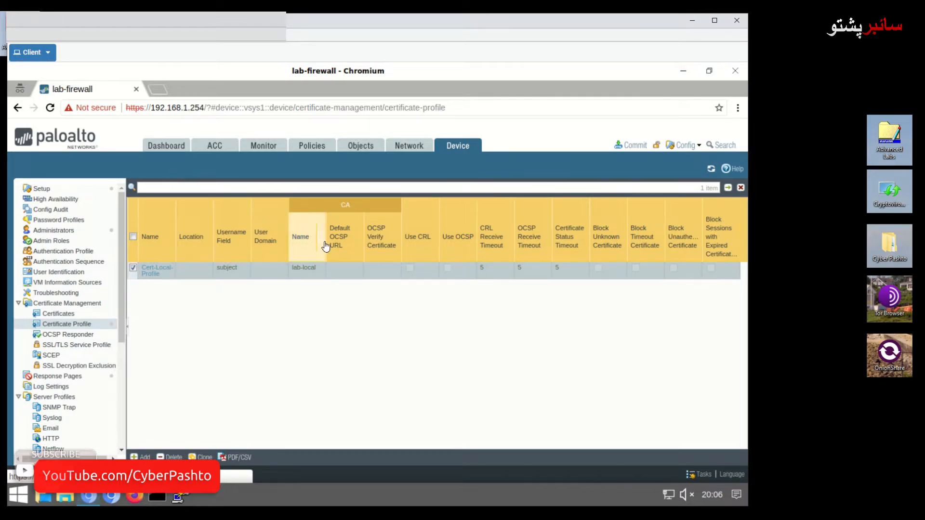
left_click(459, 150)
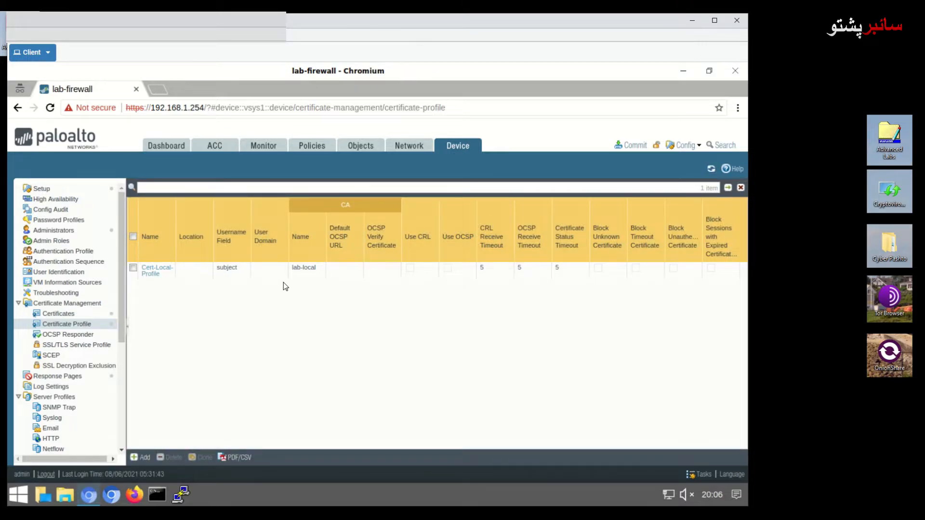
- Under Device > Setup > Management, set the Authentication Settings certificate profile to Cert-Local-Profile
left_click(42, 188)
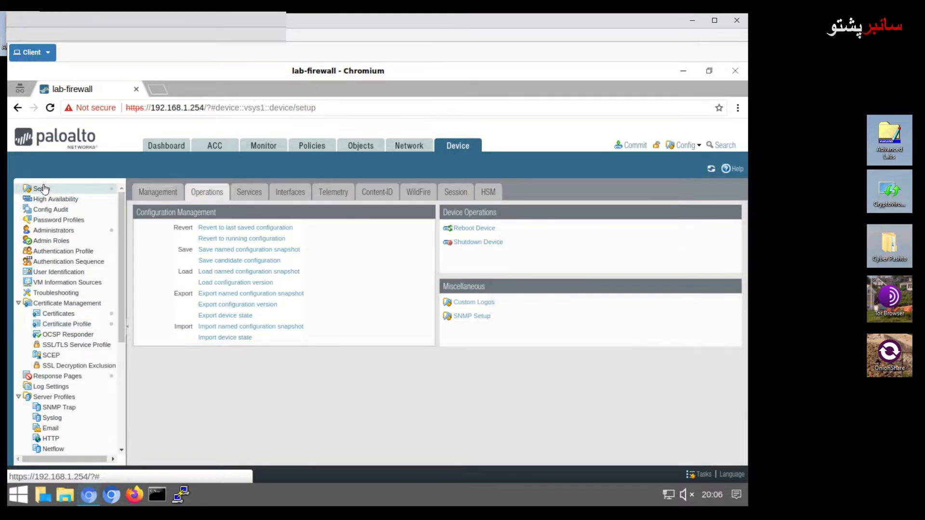
left_click(161, 197)
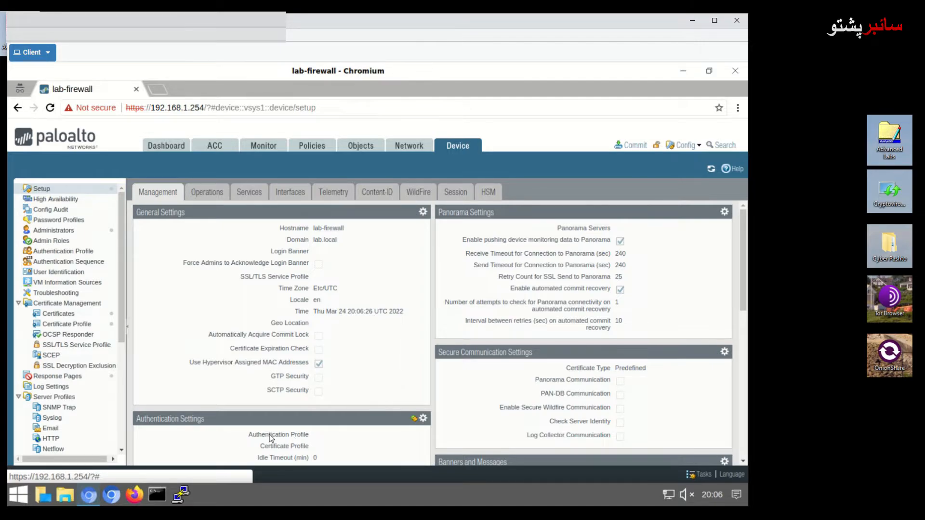
left_click(422, 419)
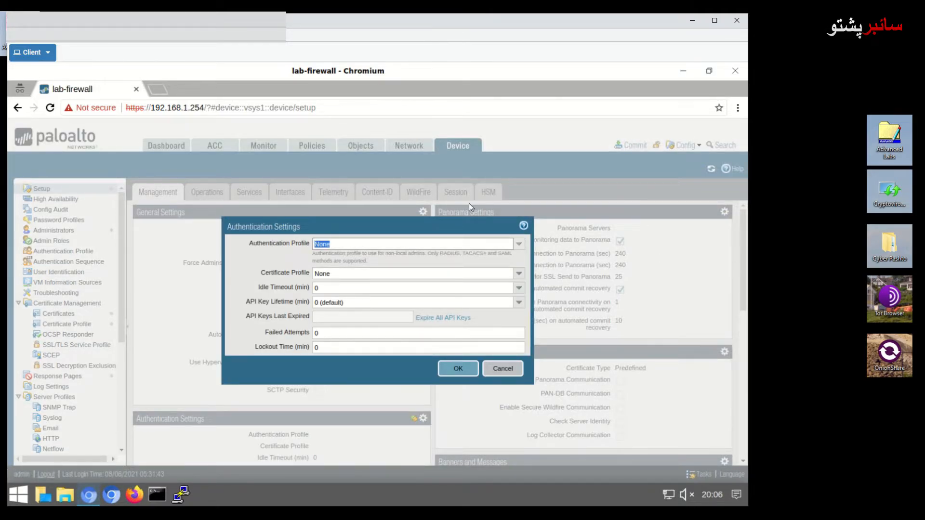
left_click(365, 274)
left_click(519, 276)
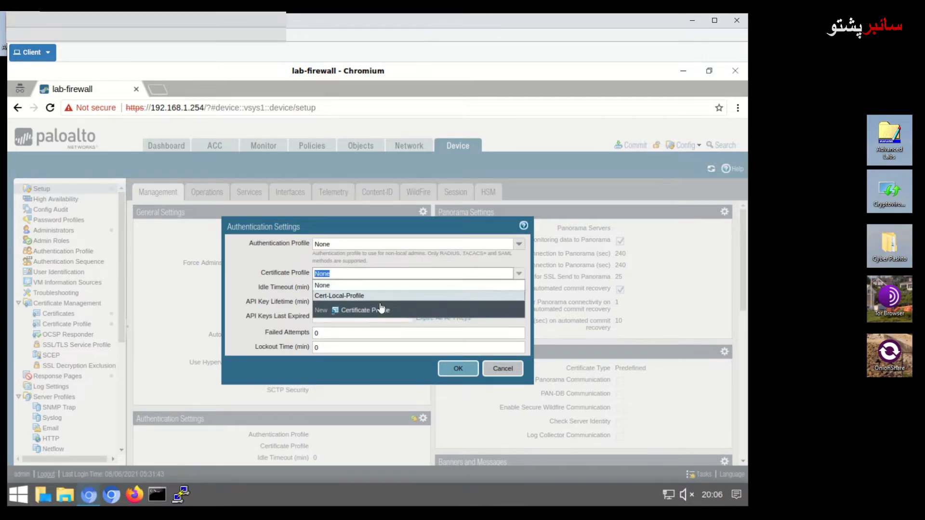
left_click(360, 299)
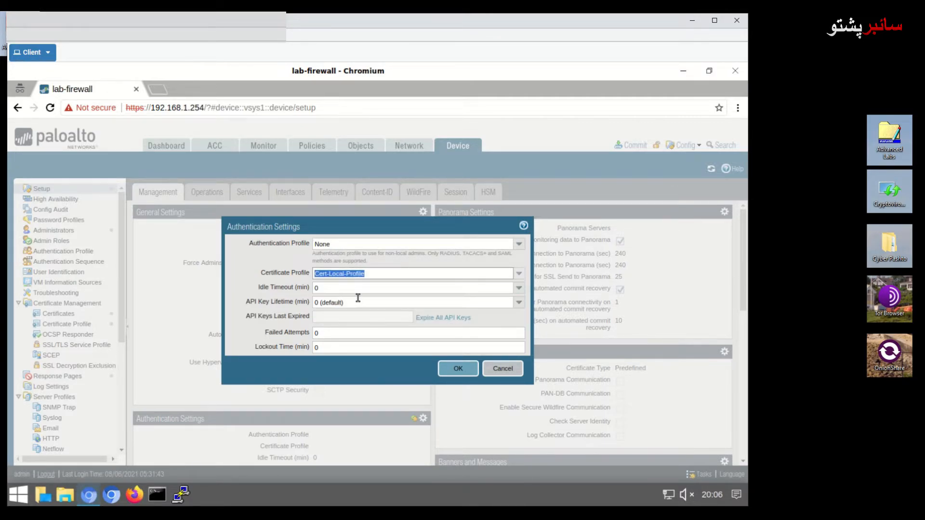
left_click(458, 369)
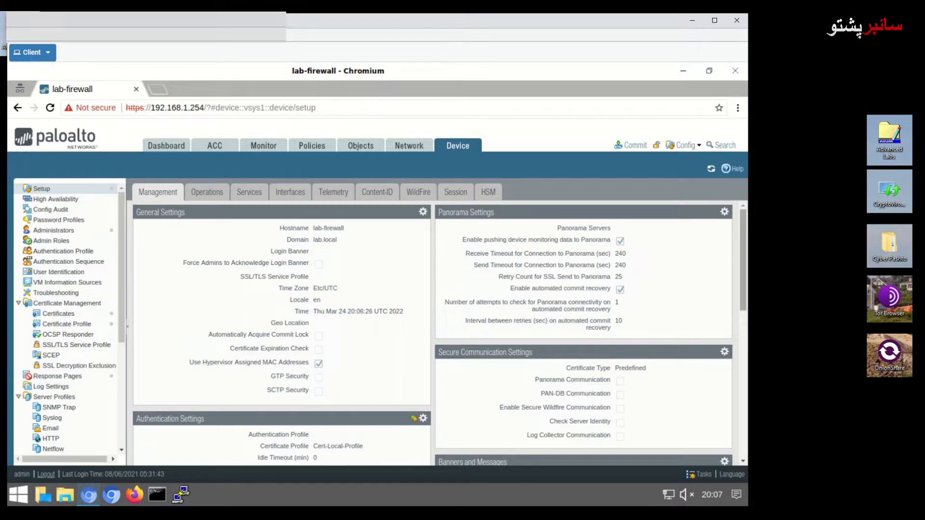
- Select the lab-user certificate in Device Certificates and open its Export Certificate dialog
left_click(455, 148)
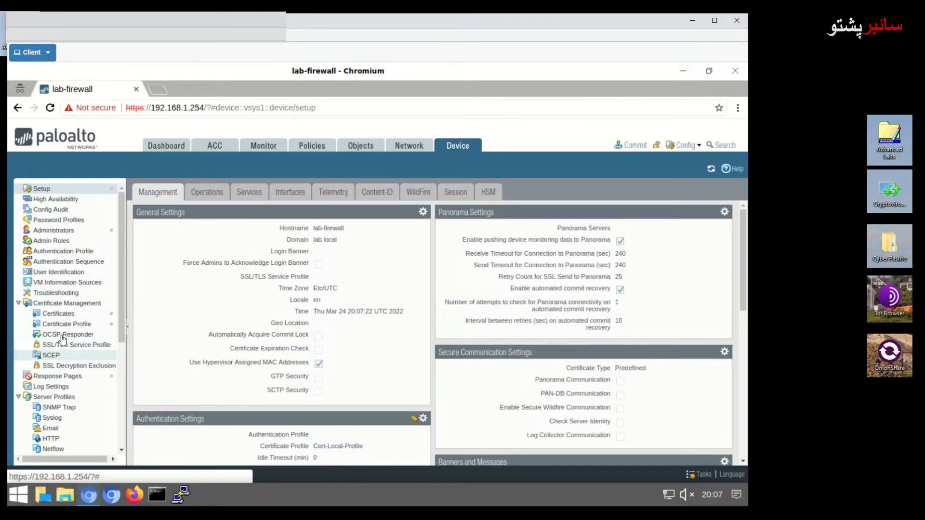
left_click(58, 313)
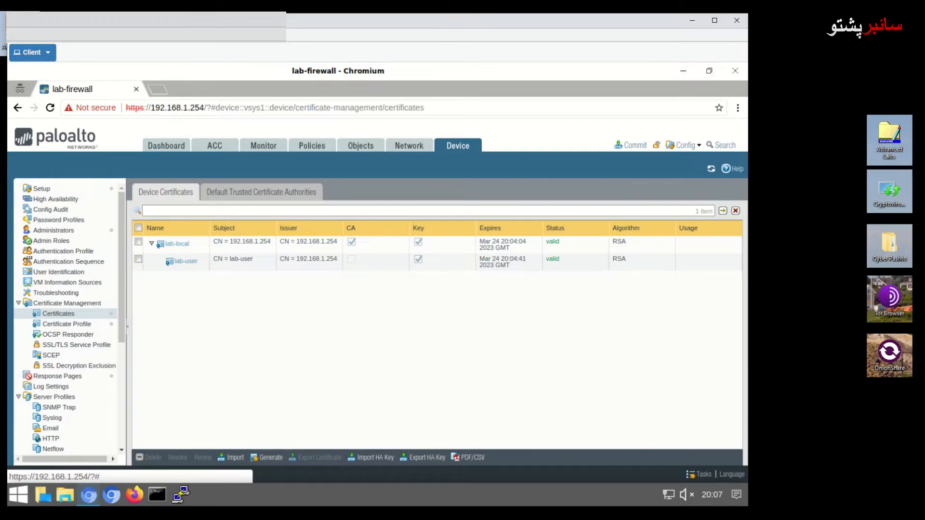
left_click(138, 259)
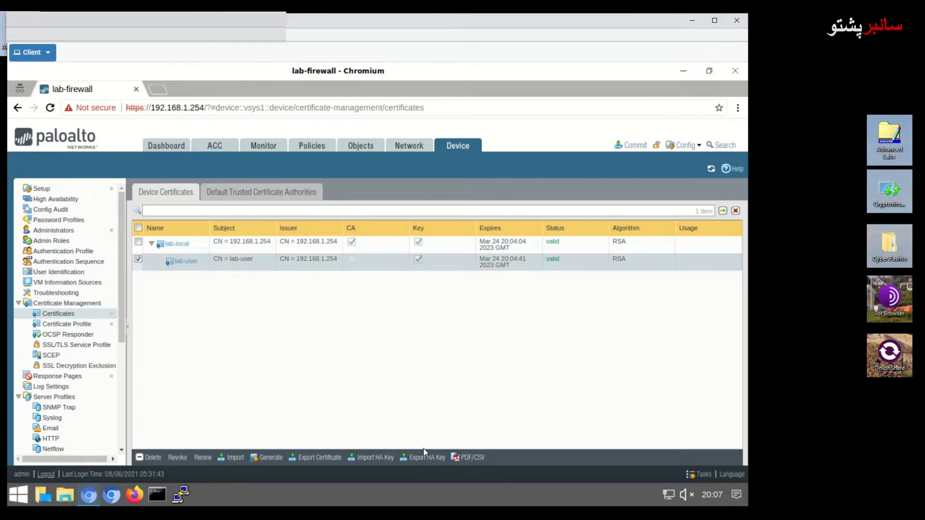
left_click(320, 457)
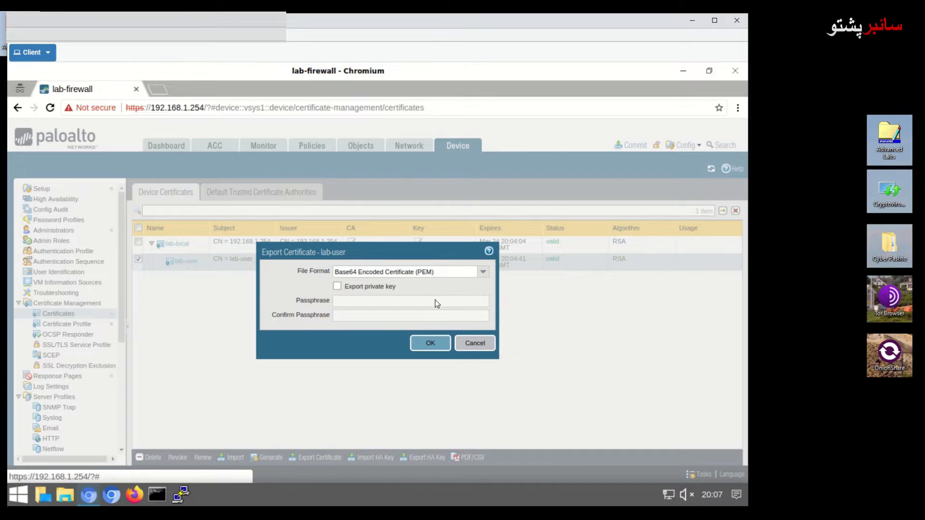
- Export lab-user as PKCS12 with its private key, protected by a confirmed passphrase
left_click(417, 274)
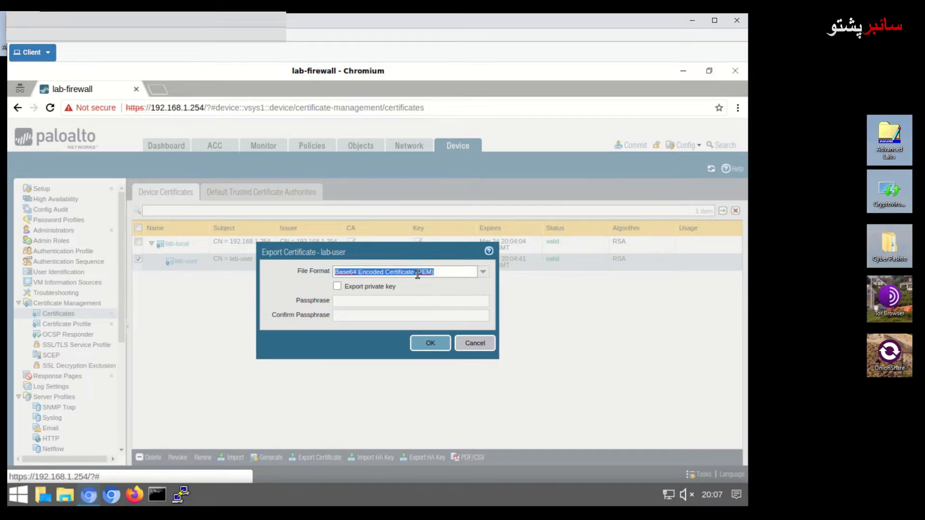
left_click(483, 272)
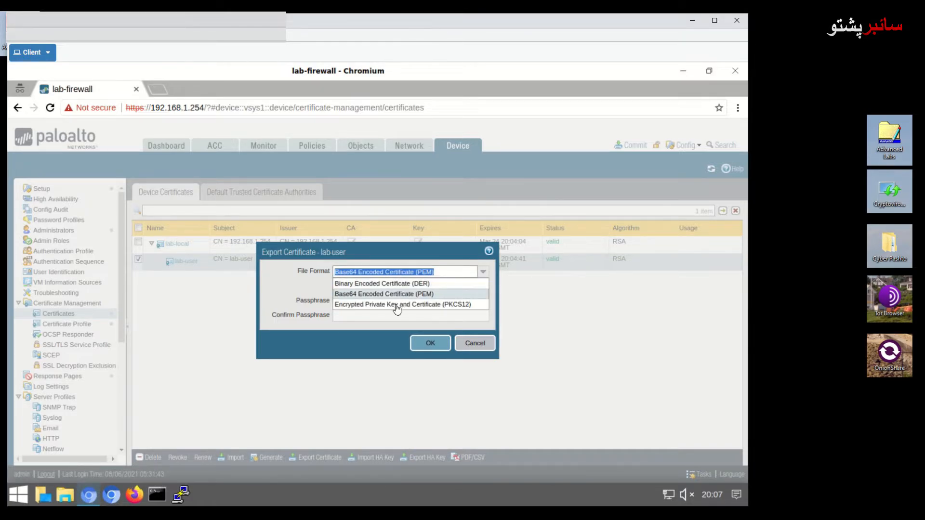
left_click(402, 307)
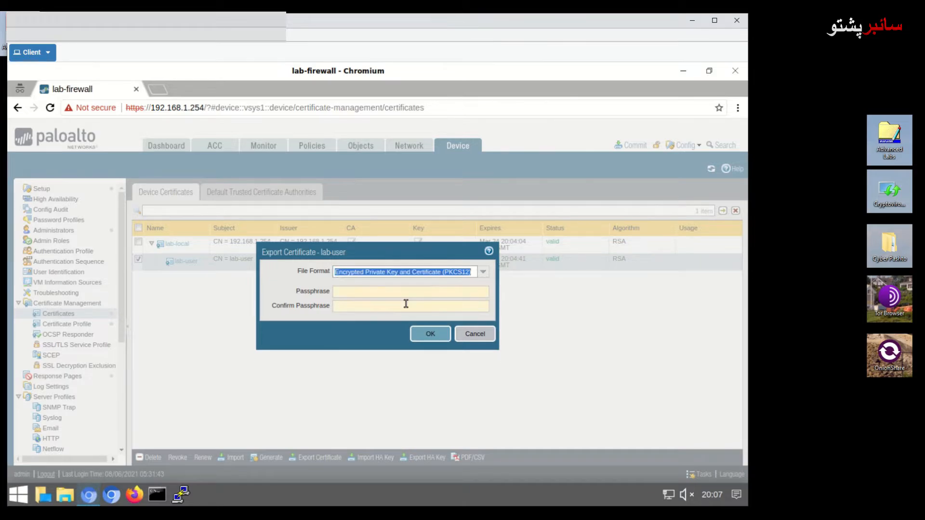
left_click(388, 291)
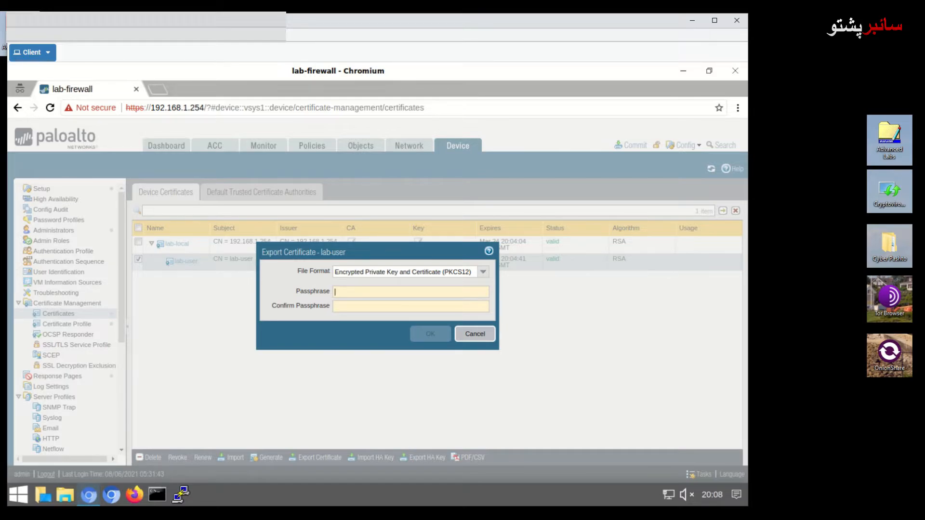
left_click(349, 293)
type("********")
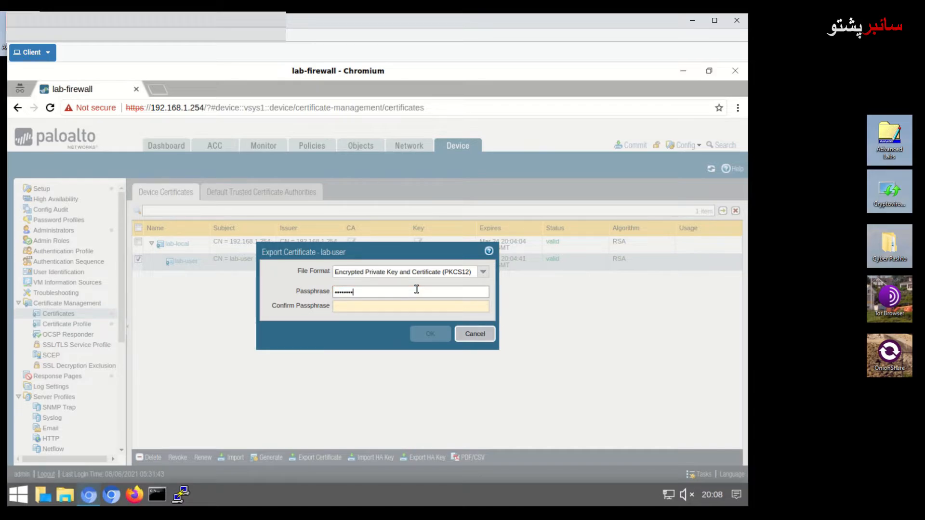
left_click(410, 306)
type("********")
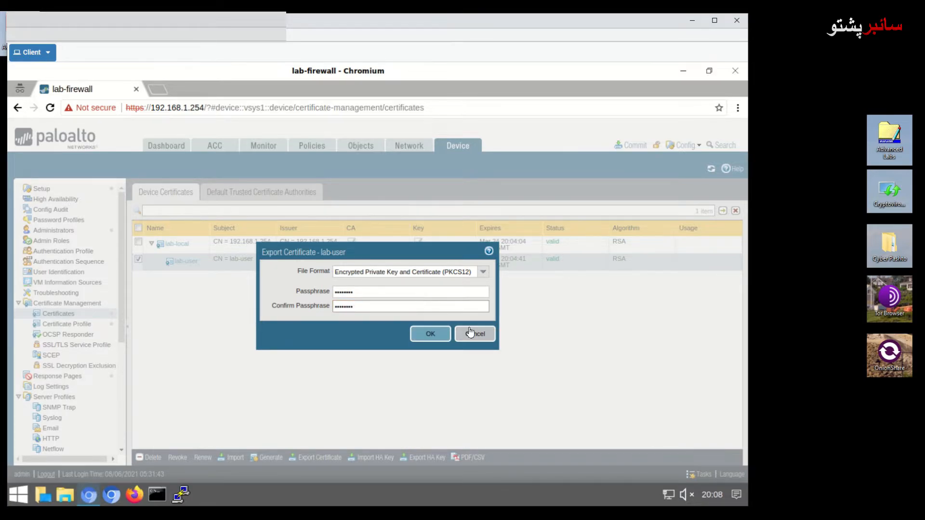
left_click(430, 334)
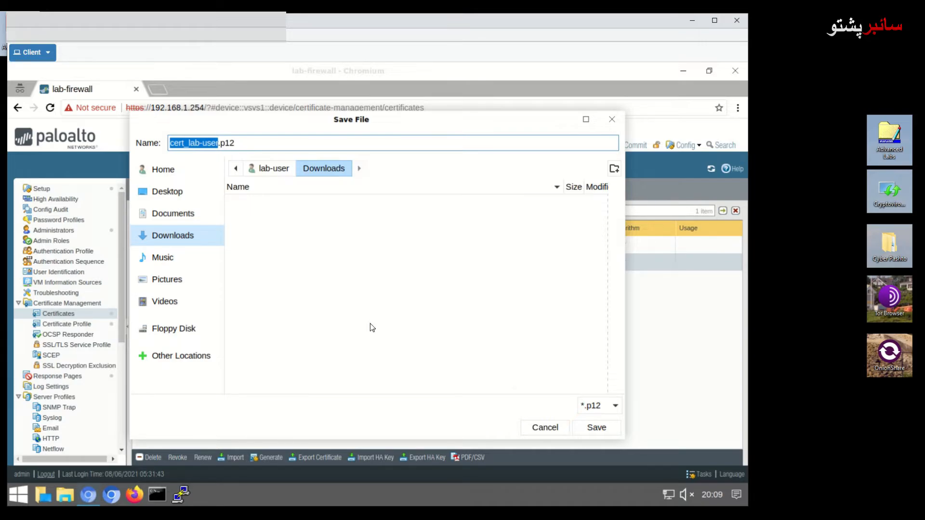
- Save cert_lab-user.p12 to the Downloads folder
left_click(597, 427)
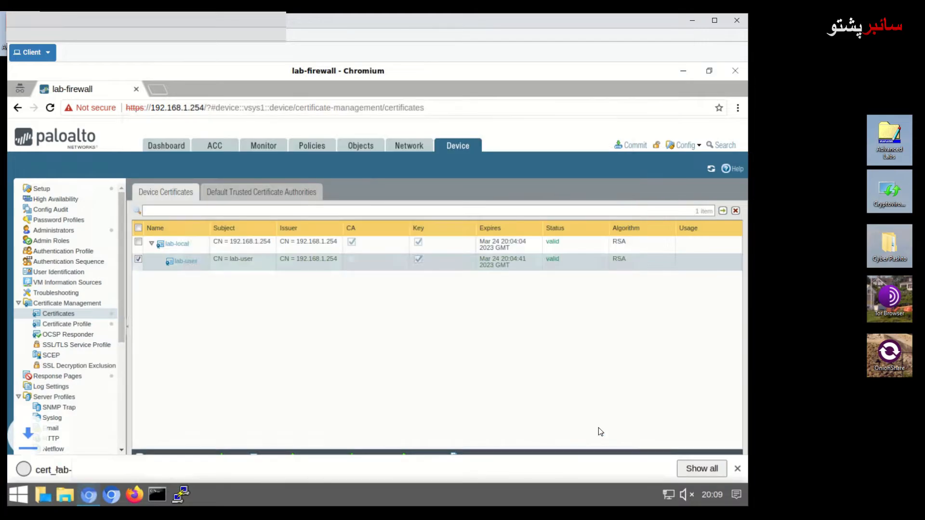
- Commit the pending changes and copy the firewall's address from the address bar
left_click(630, 145)
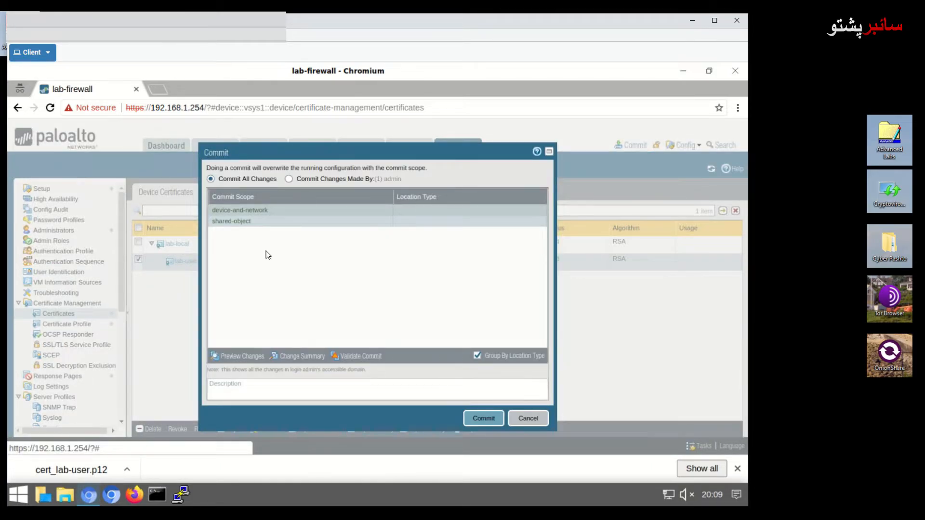
left_click(483, 418)
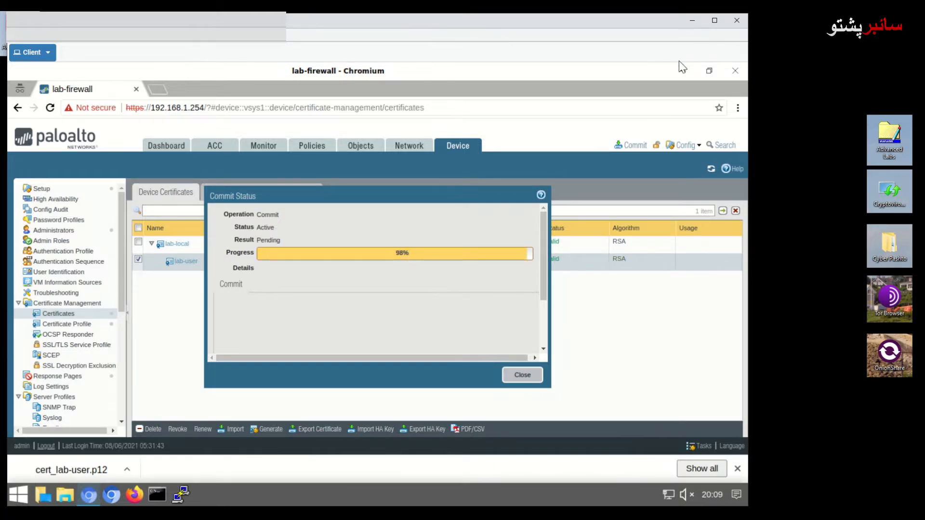
left_click_drag(206, 109, 128, 106)
right_click(128, 108)
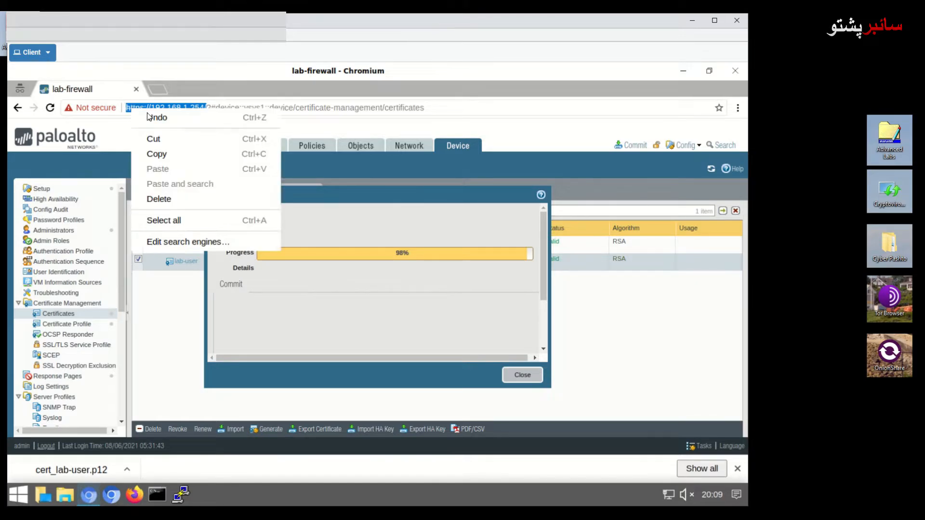
left_click(168, 151)
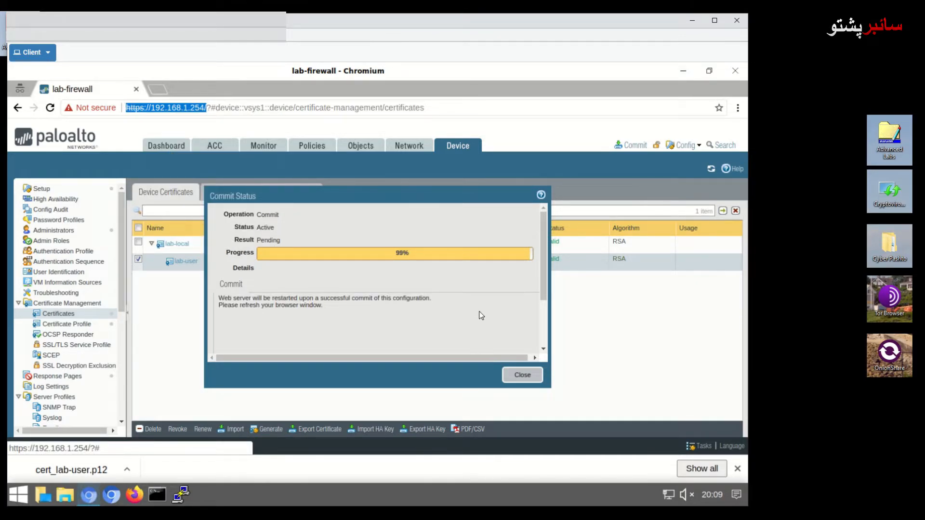
- Dismiss the downloads bar, close Commit Status, and close the firewall browser window
left_click(736, 469)
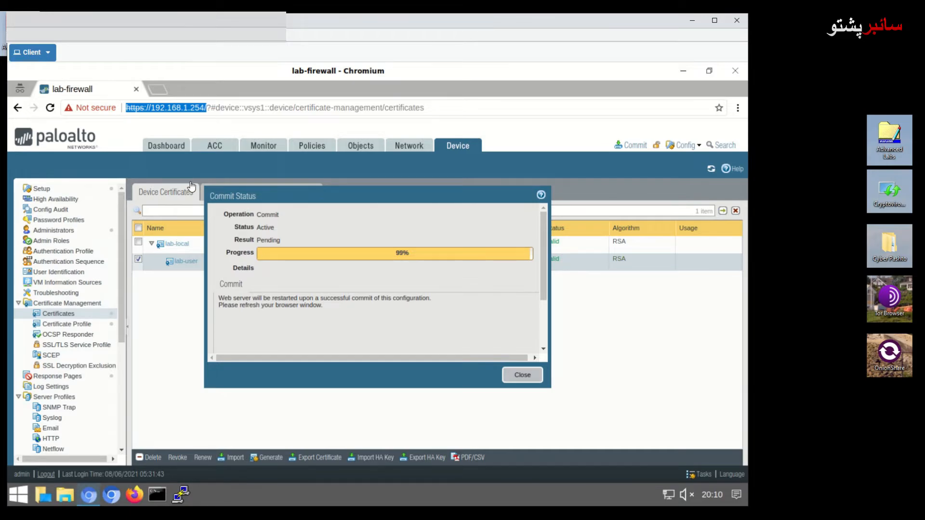
left_click(394, 251)
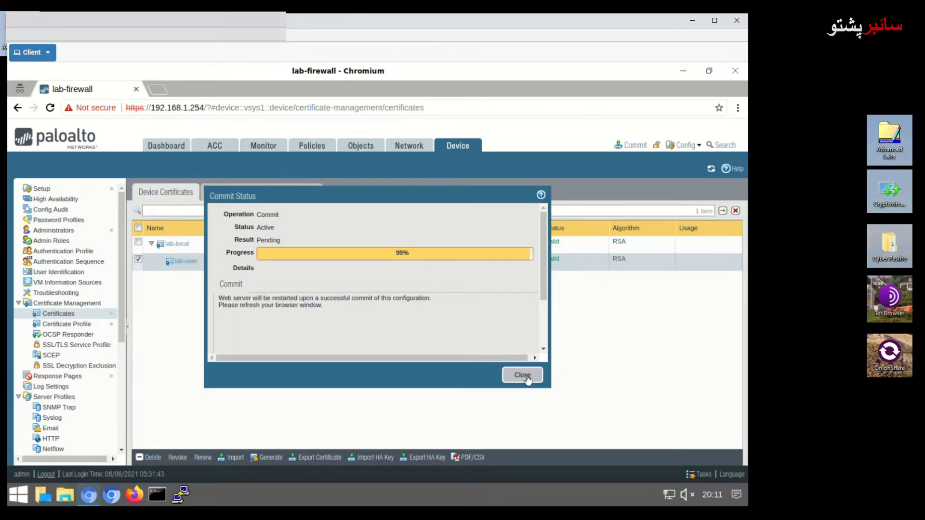
left_click(522, 375)
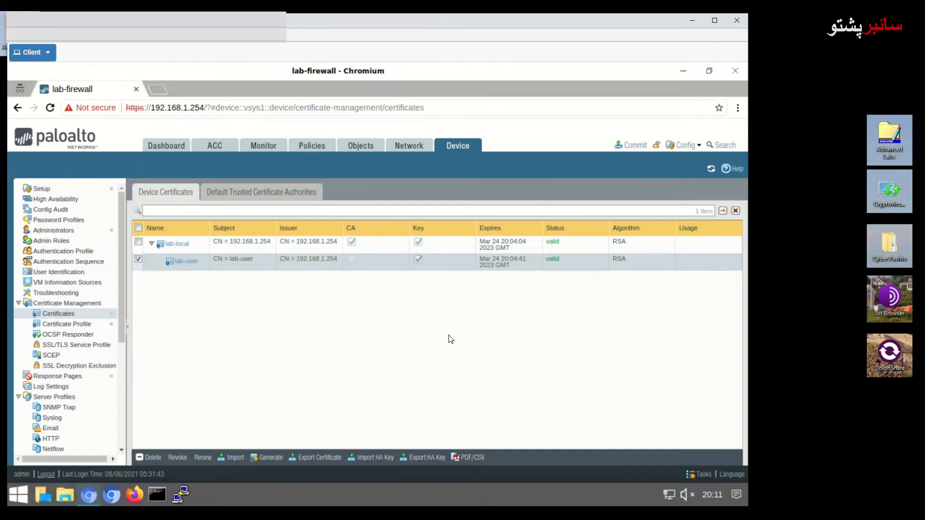
left_click(737, 70)
- Load the copied firewall URL in a new incognito window and proceed past the certificate warning
left_click(91, 492)
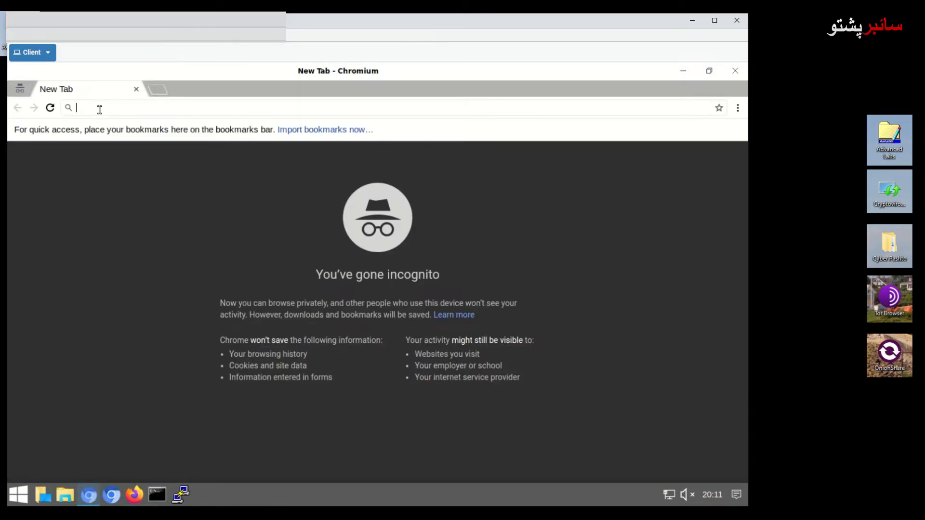
right_click(99, 109)
left_click(126, 168)
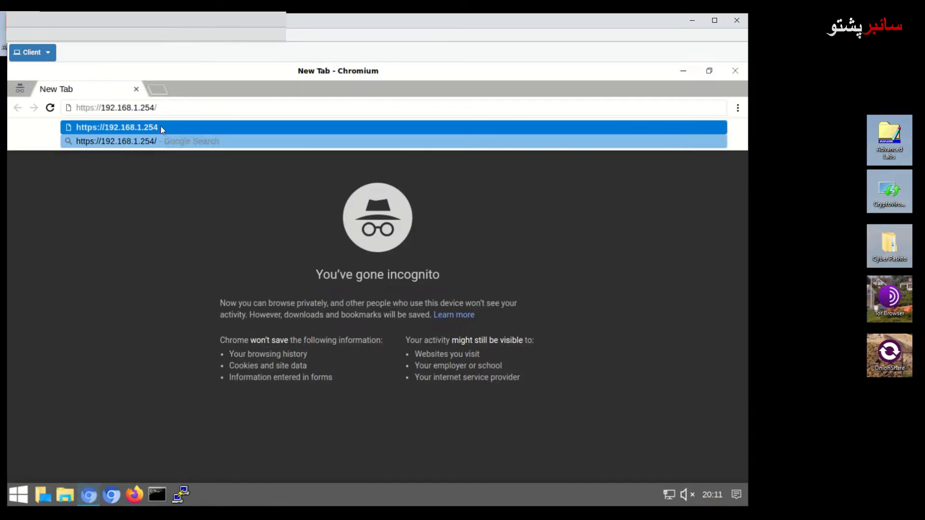
key("Return")
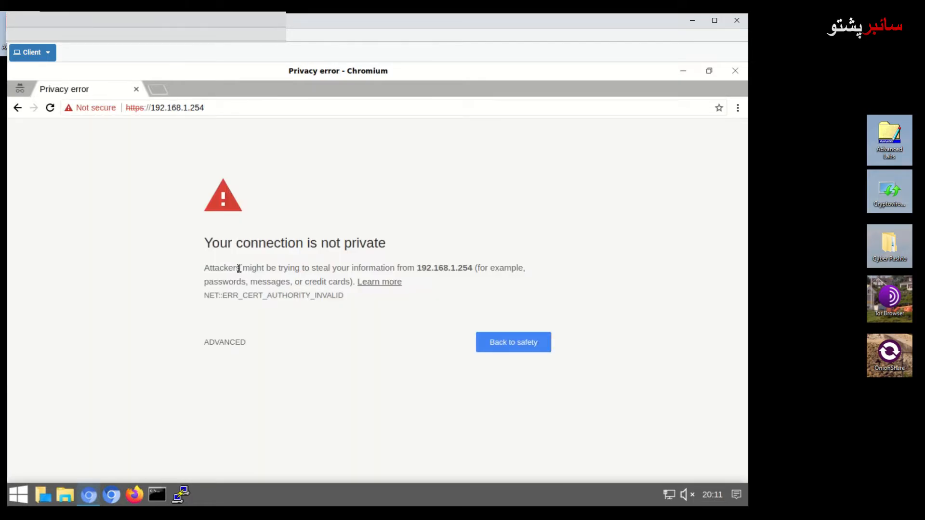
left_click(234, 341)
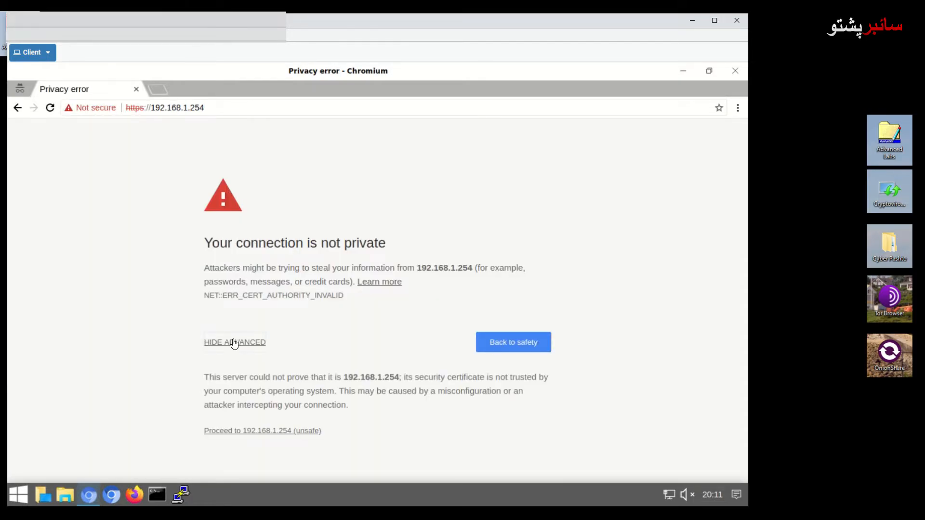
left_click(257, 431)
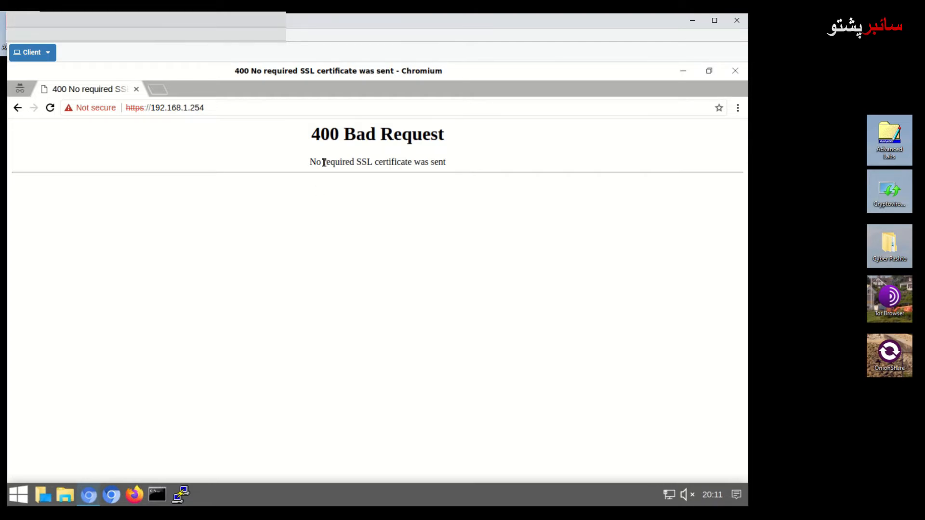
- Check the 400 Bad Request 'No required SSL certificate was sent' error, then close the window
mouse_move(334, 162)
left_mouse_down()
mouse_move(456, 162)
mouse_move(302, 164)
mouse_move(349, 164)
mouse_move(325, 164)
left_mouse_up()
left_click(456, 164)
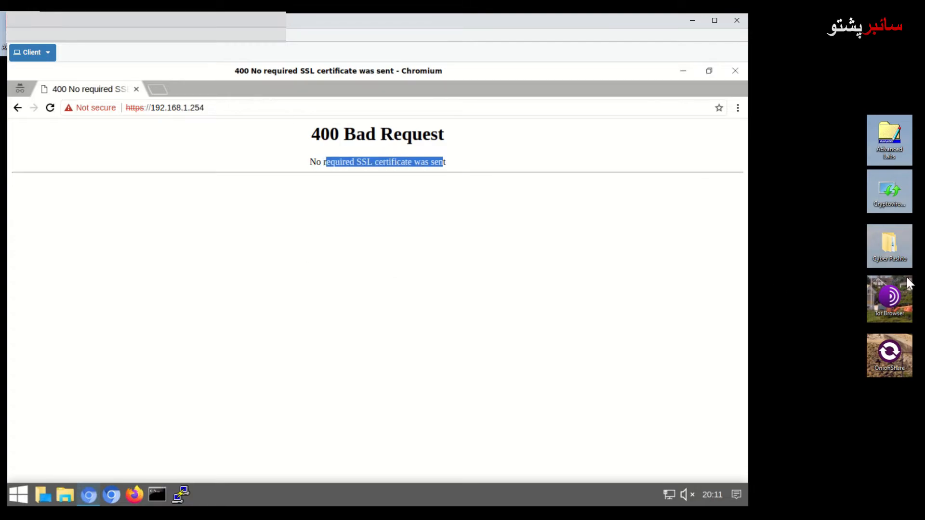
left_click(736, 73)
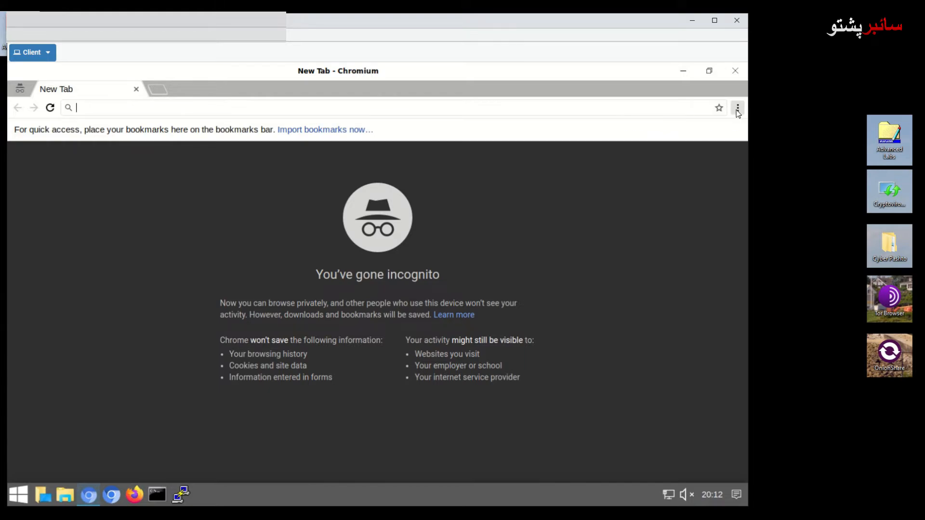
left_click(65, 494)
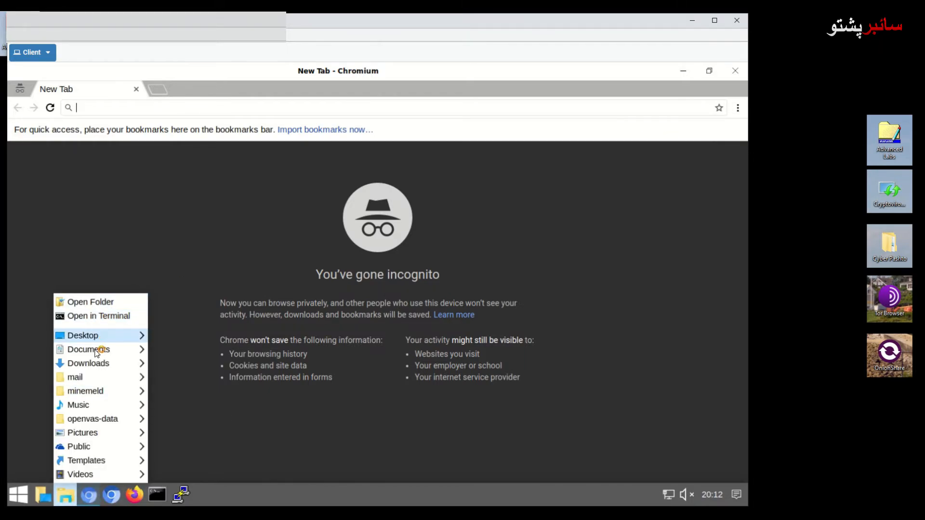
mouse_move(97, 365)
left_click(158, 363)
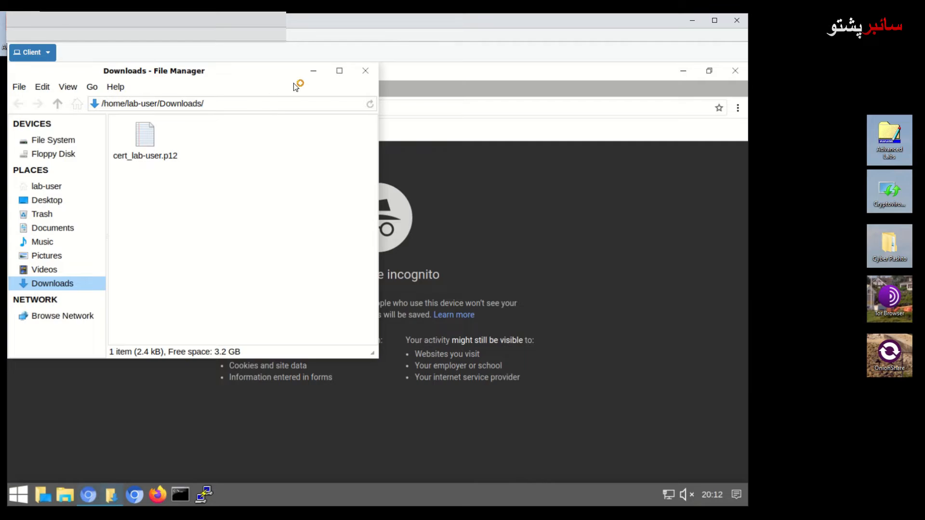
left_click(368, 75)
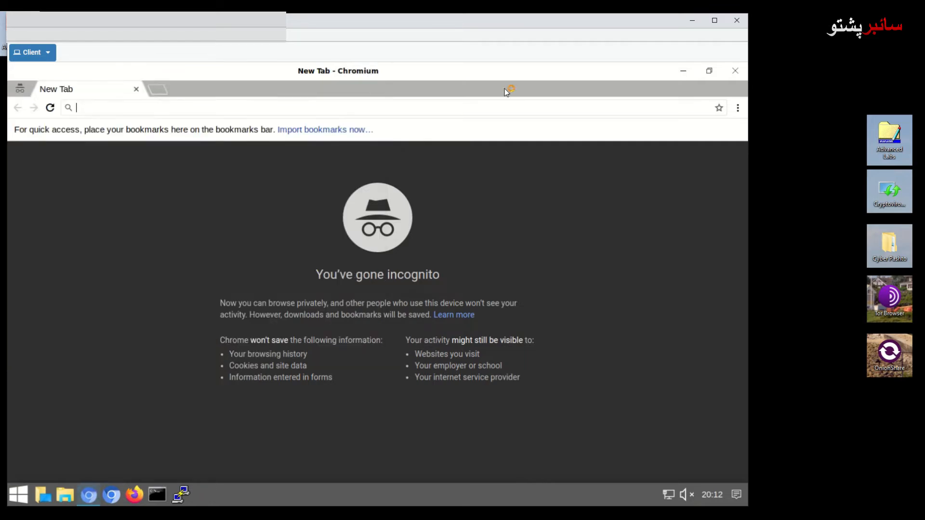
- Open Chromium Settings from the main menu and browse through the page
left_click(737, 108)
left_click(738, 109)
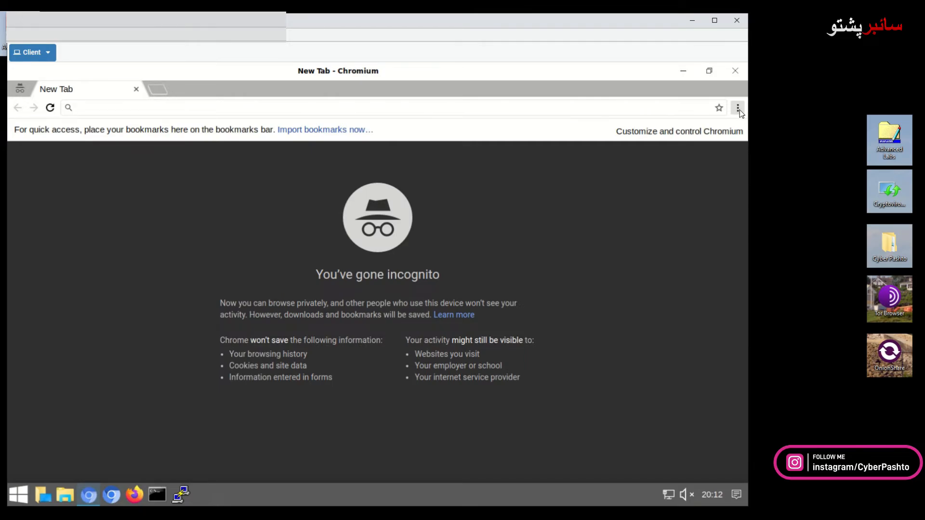
left_click(738, 109)
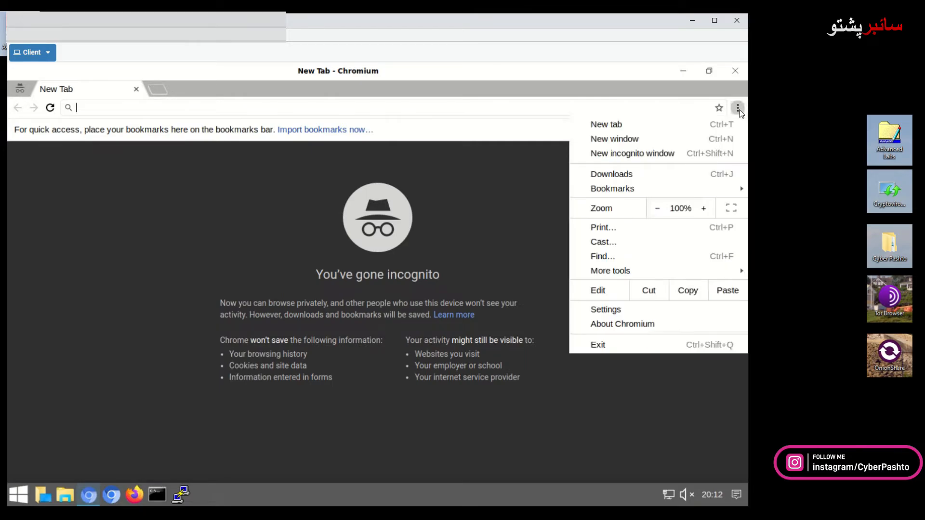
left_click(610, 311)
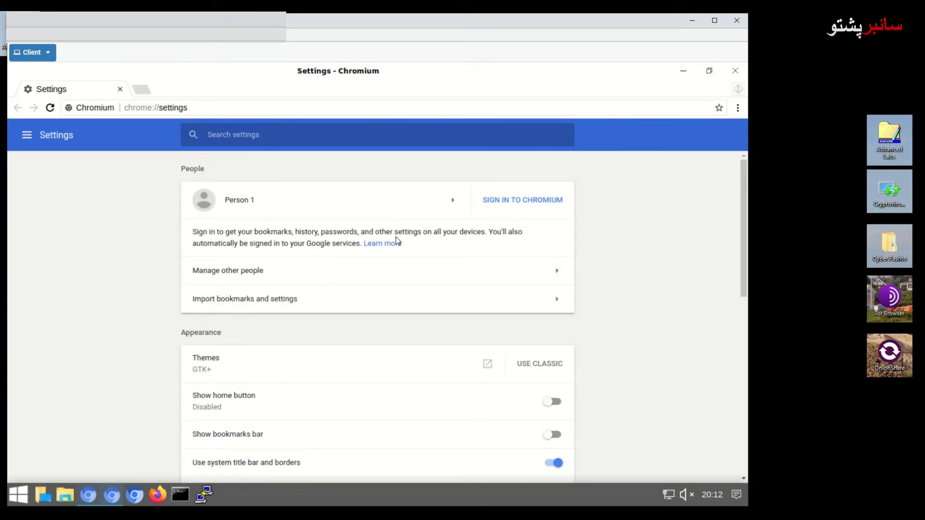
scroll(398, 241, "down", 1)
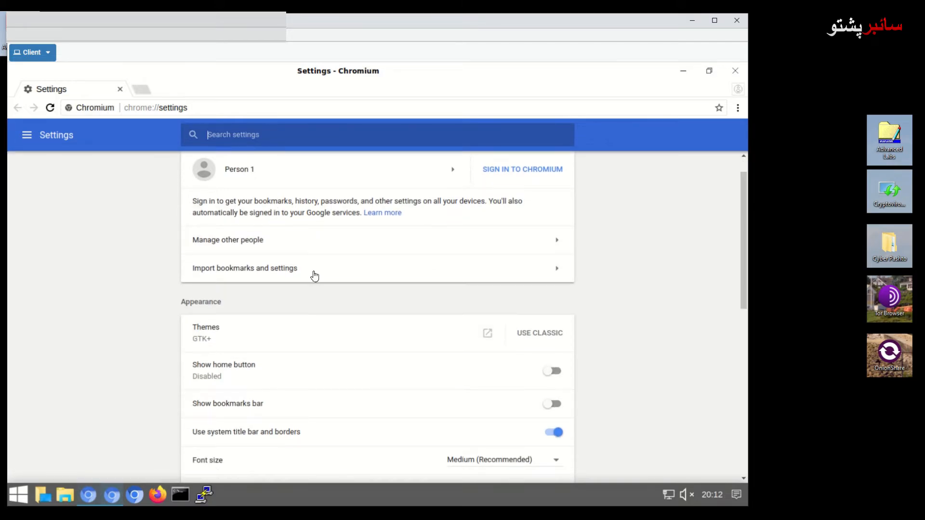
scroll(313, 282, "down", 3)
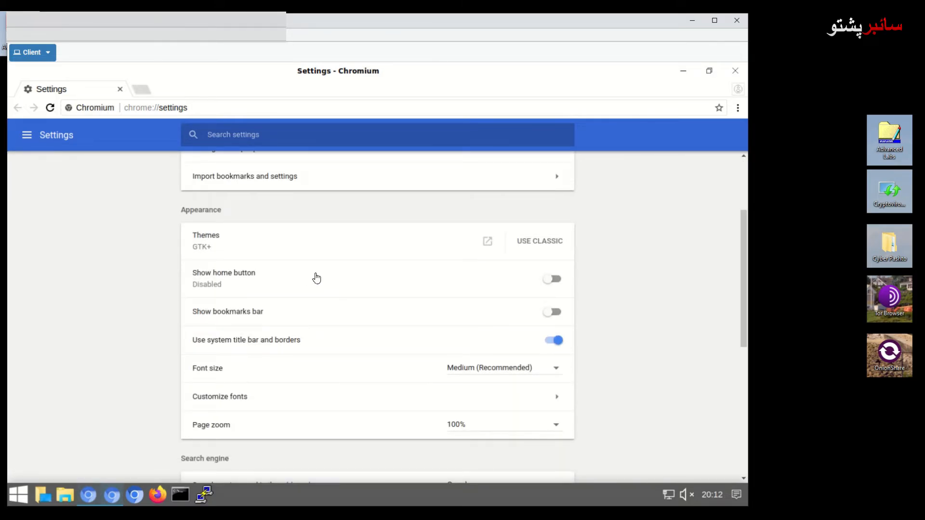
scroll(318, 280, "down", 3)
scroll(318, 279, "down", 2)
scroll(318, 279, "down", 3)
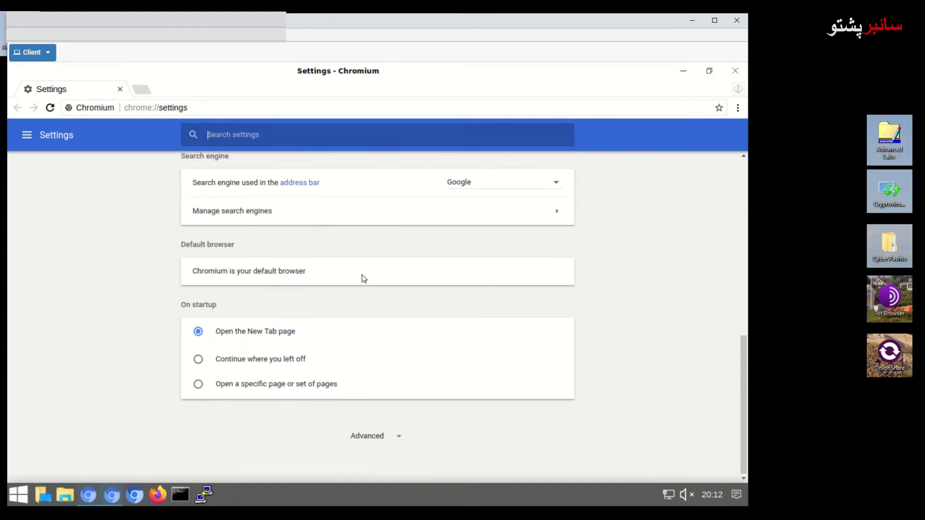
scroll(363, 277, "up", 5)
scroll(370, 276, "up", 2)
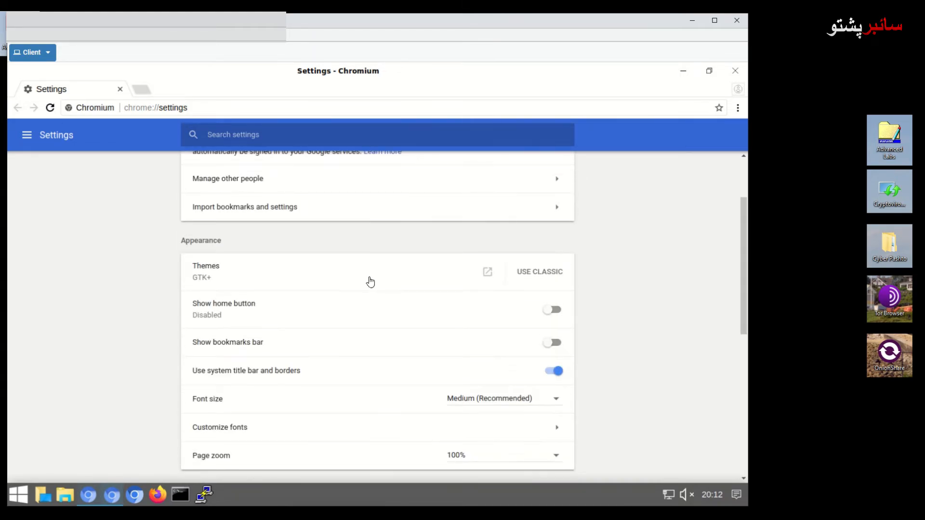
scroll(370, 277, "up", 2)
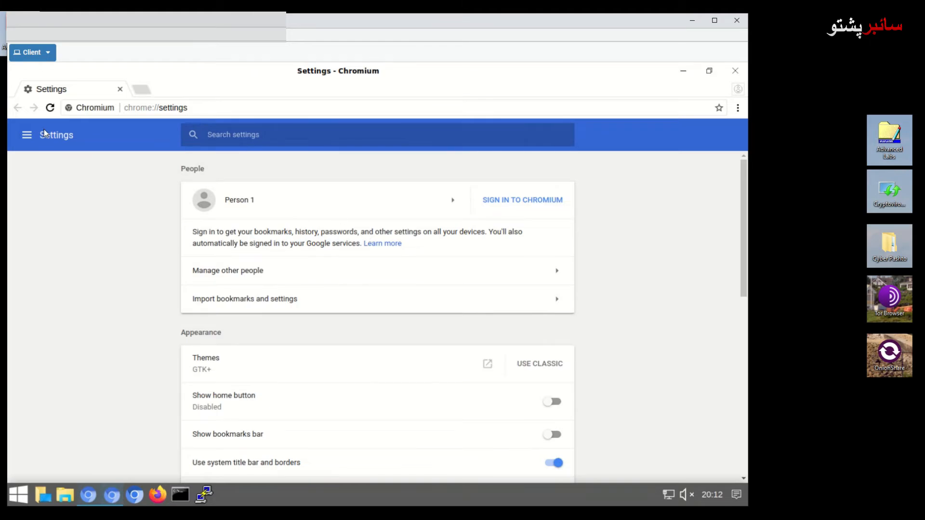
- Expand the Advanced sections in the side drawer and jump to System, then Accessibility
left_click(28, 137)
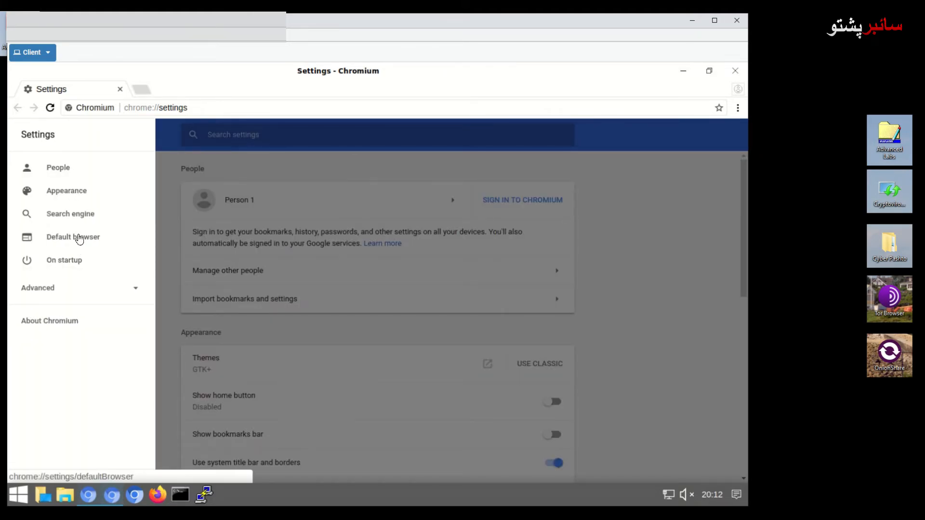
left_click(52, 289)
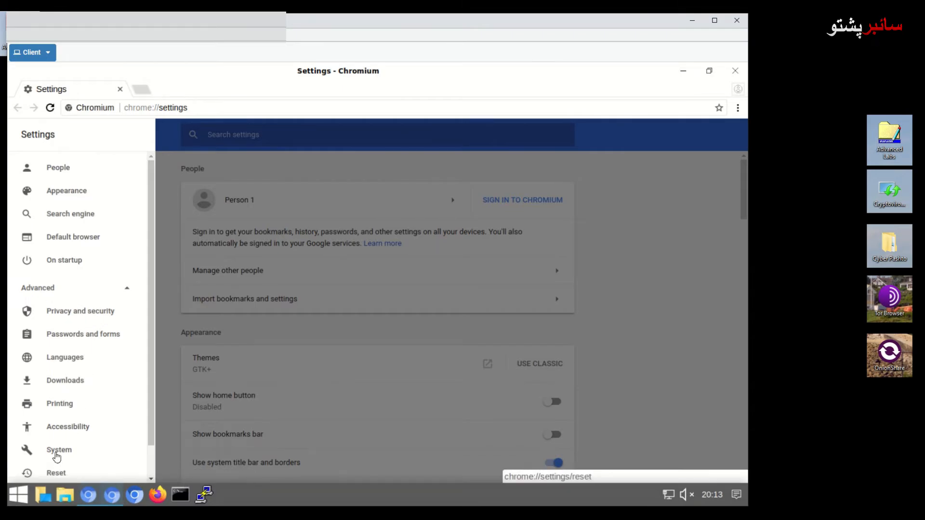
left_click(57, 450)
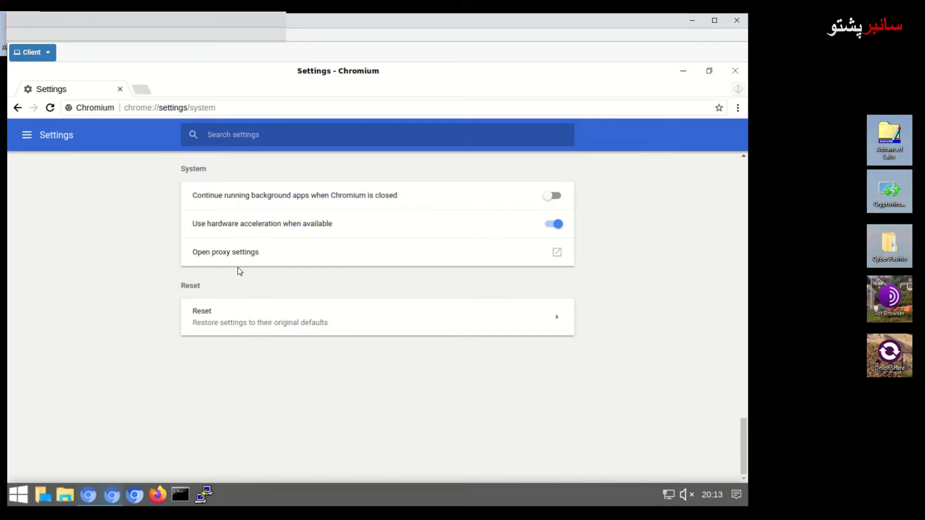
left_click(27, 136)
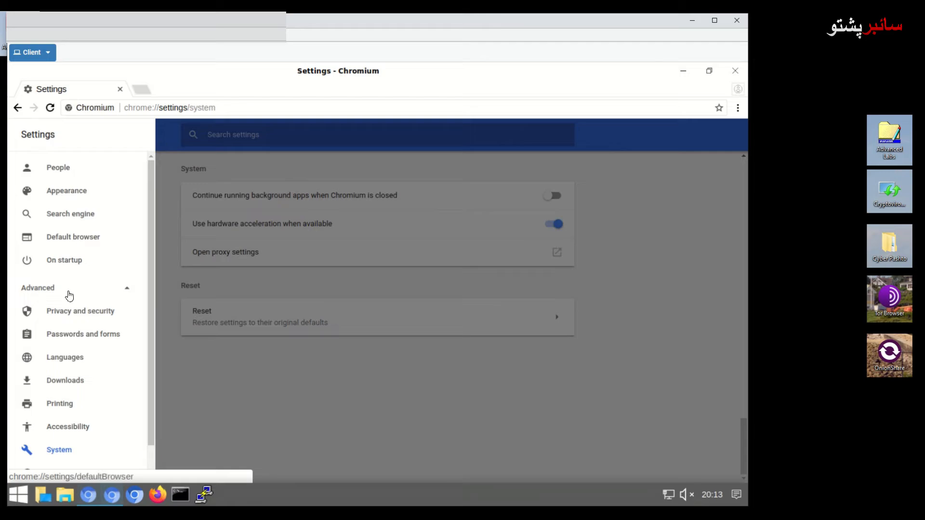
left_click(76, 426)
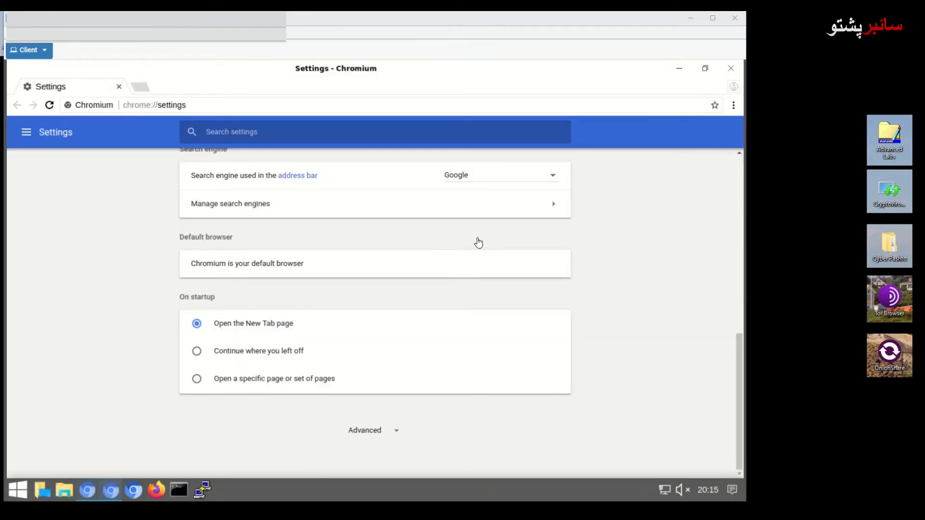
- Close the settings and incognito windows, then open Settings in a fresh window
left_click(731, 67)
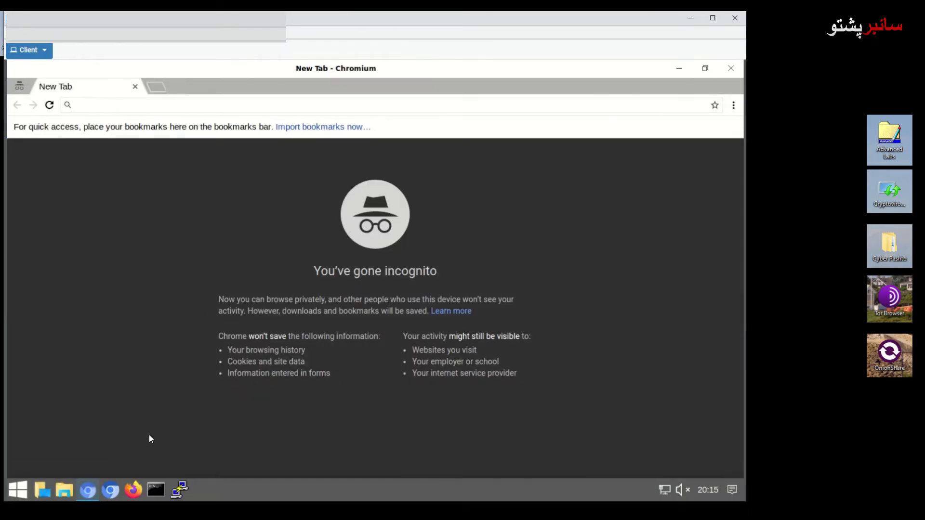
left_click(733, 70)
left_click(733, 105)
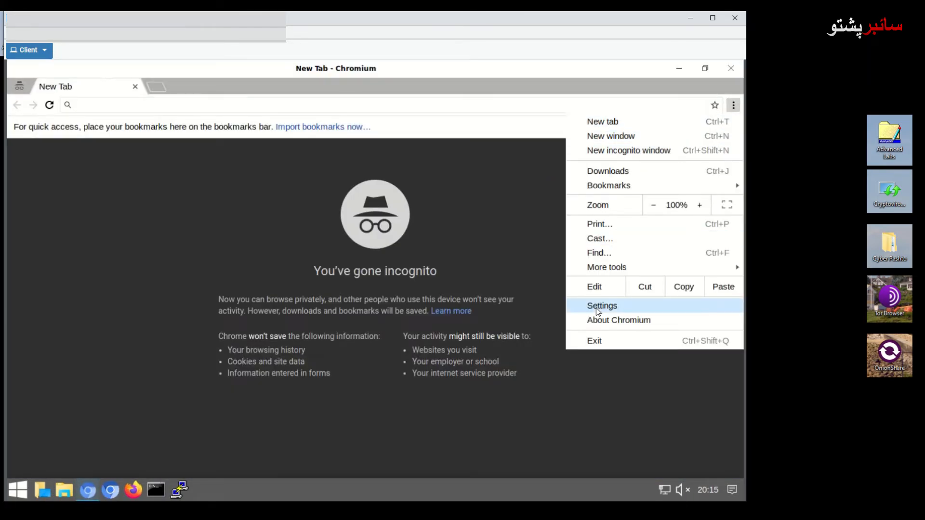
left_click(597, 306)
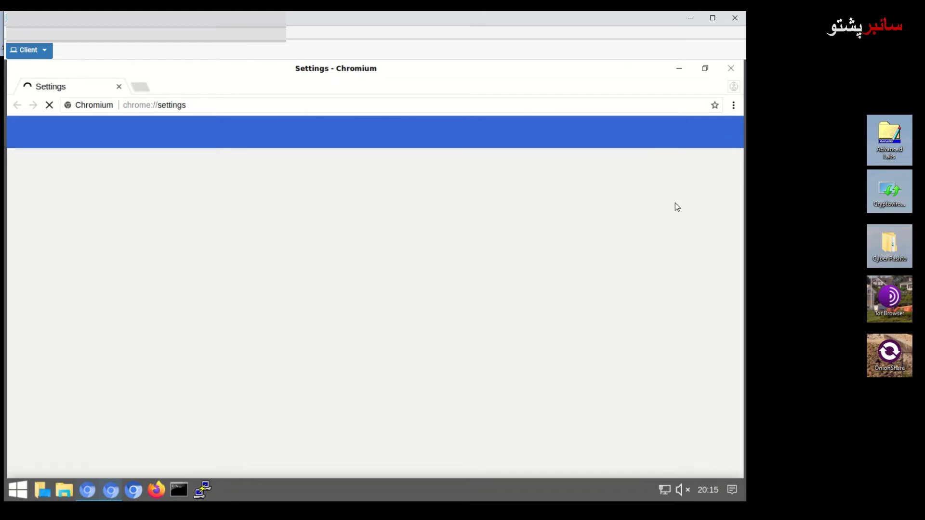
- Expand the Advanced settings and open Manage certificates
scroll(326, 335, "down", 1)
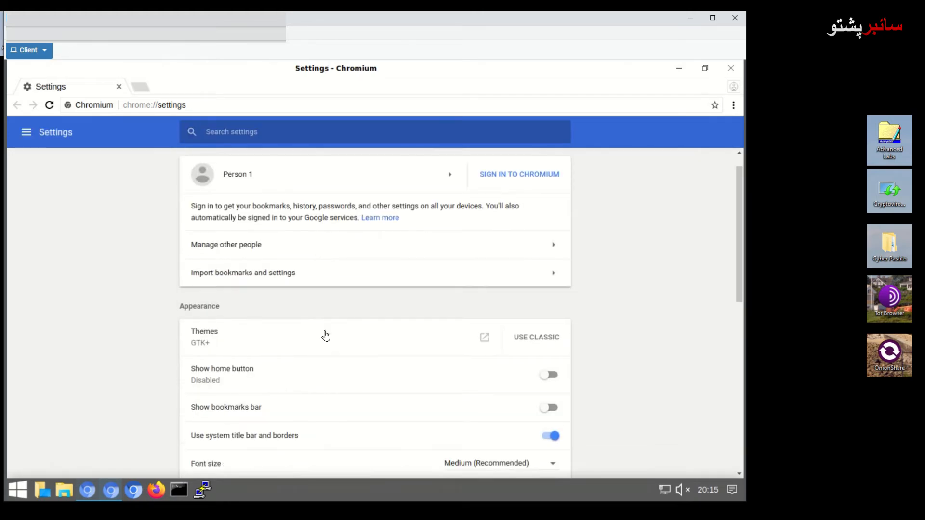
scroll(328, 339, "down", 2)
scroll(361, 403, "down", 5)
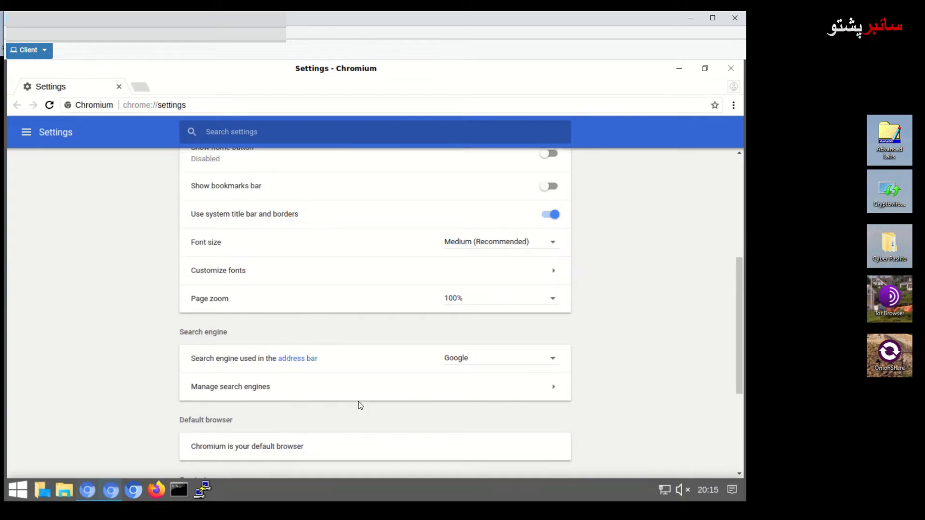
scroll(359, 405, "down", 4)
left_click(384, 436)
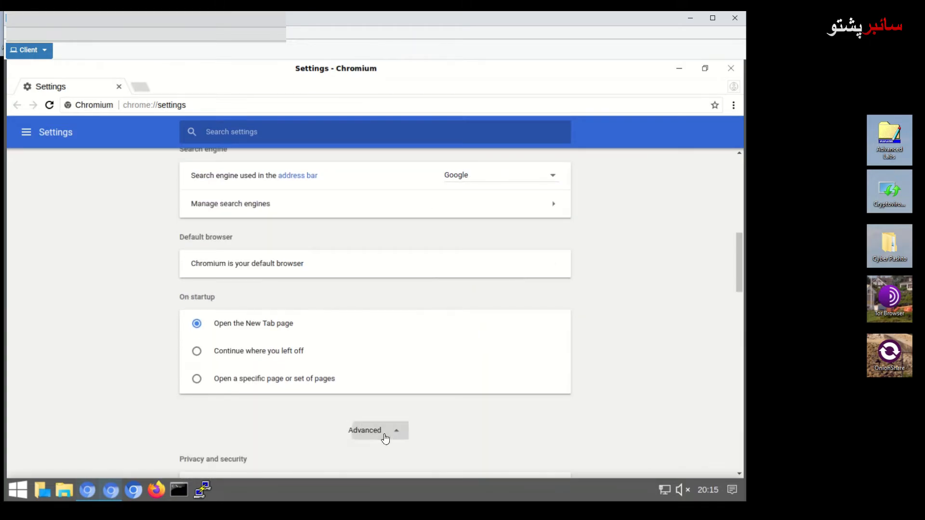
scroll(379, 407, "down", 3)
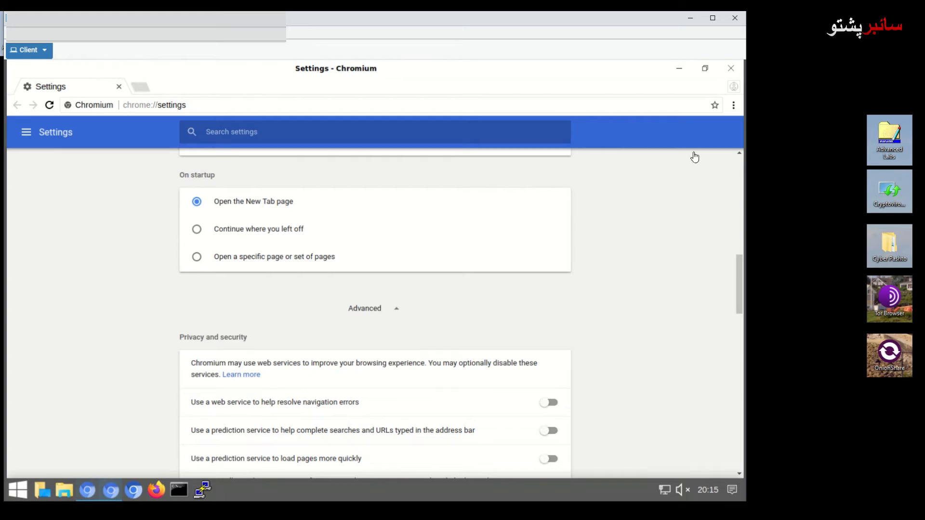
scroll(359, 284, "down", 1)
scroll(372, 282, "down", 2)
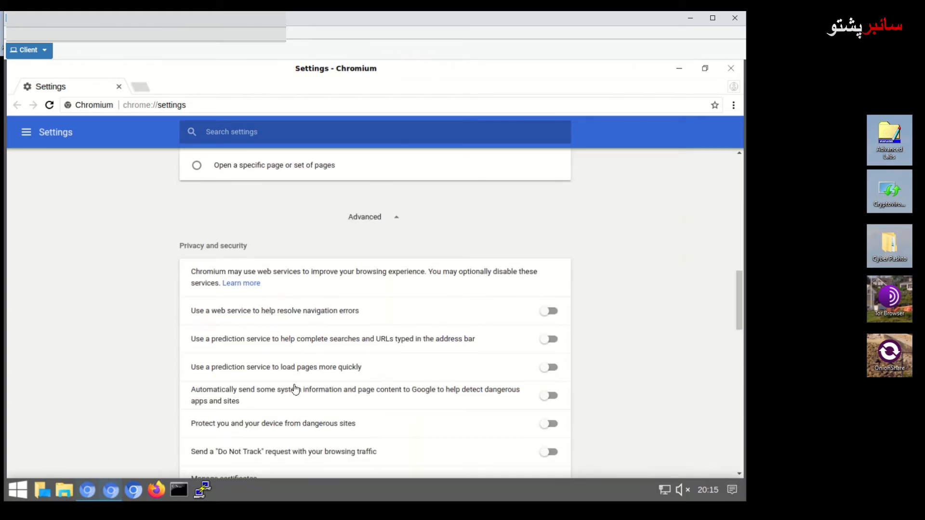
scroll(325, 396, "down", 4)
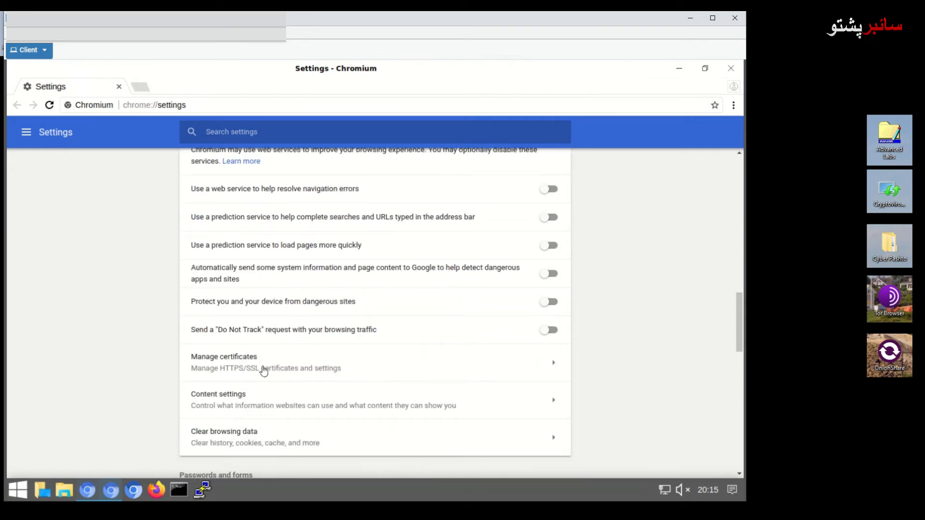
left_click(283, 364)
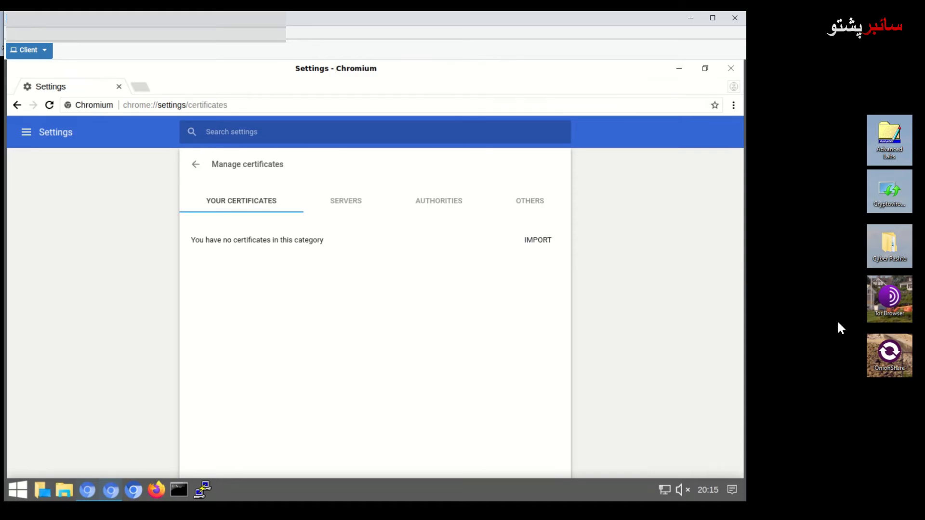
- Import cert_lab-user.p12 from Downloads into Your Certificates, entering the certificate password
left_click(545, 241)
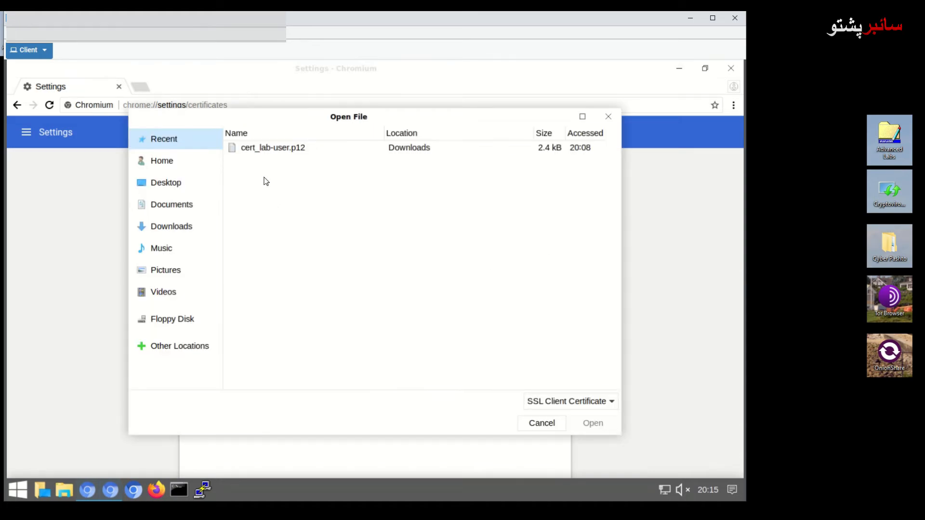
left_click(167, 227)
left_click(592, 424)
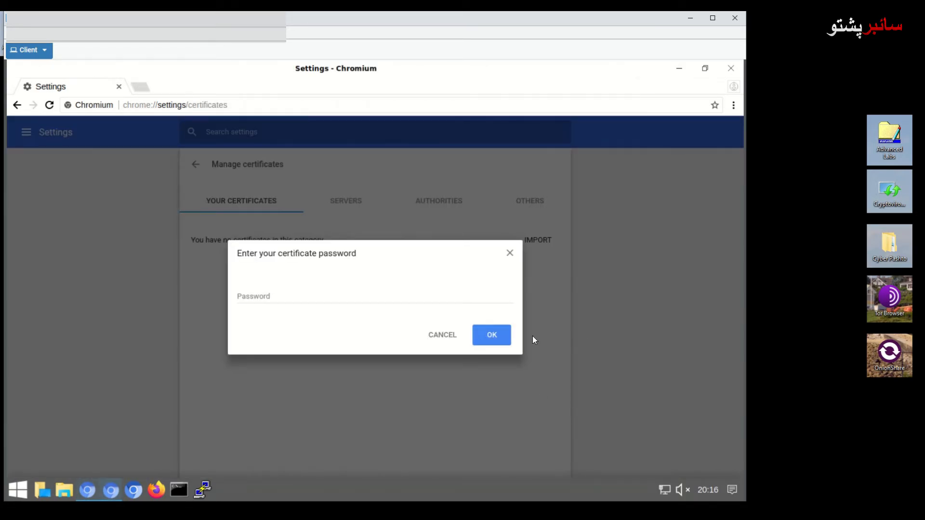
left_click(312, 299)
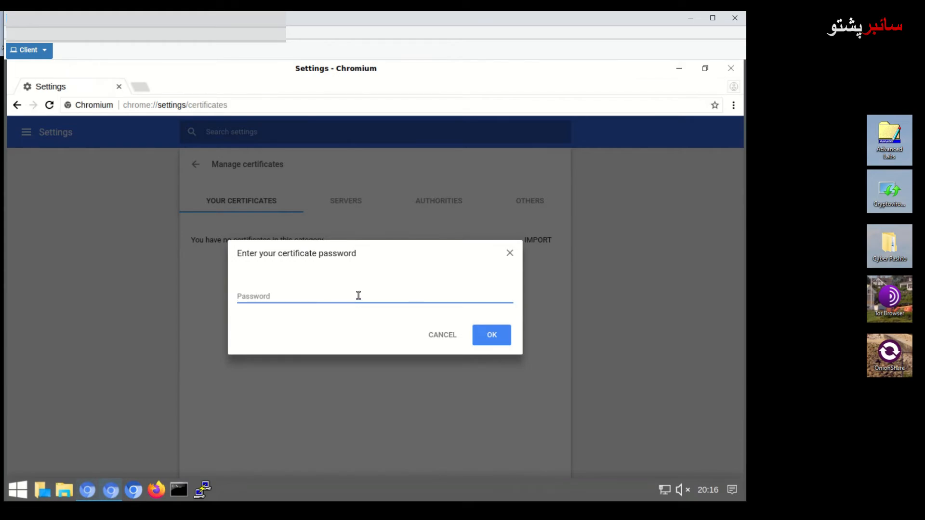
type("12345678")
key("Return")
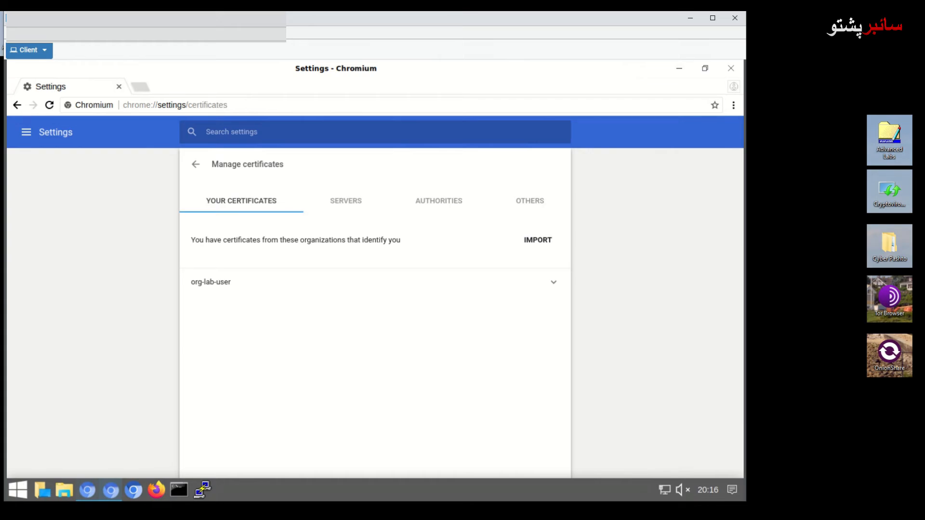
left_click(731, 71)
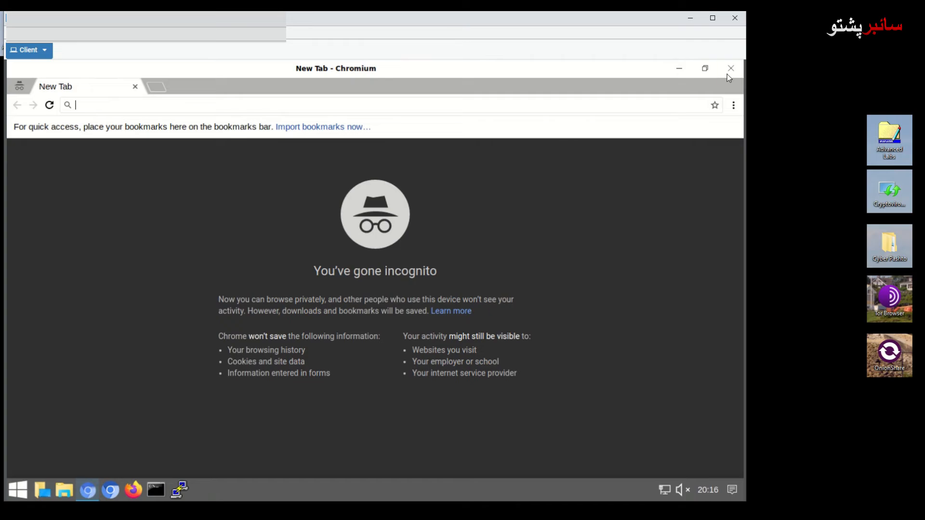
left_click(728, 73)
right_click(112, 105)
left_click(147, 172)
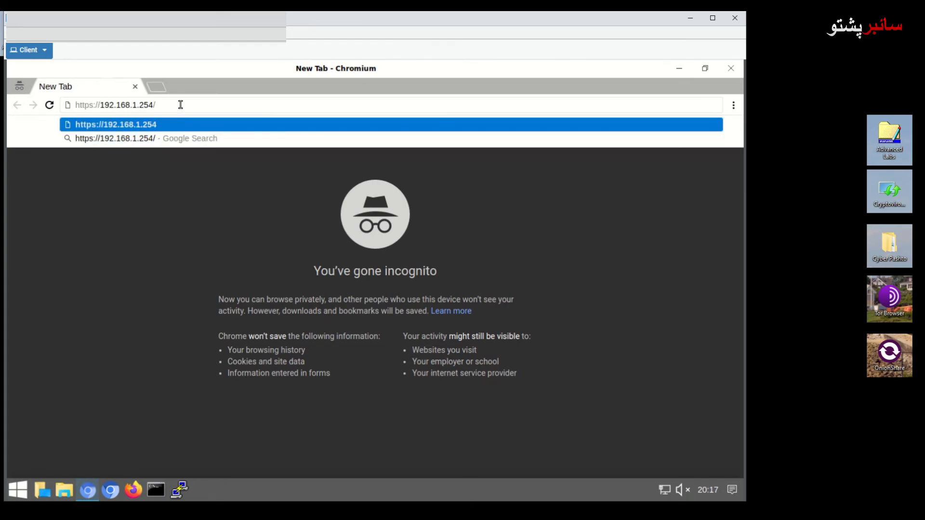
key("Return")
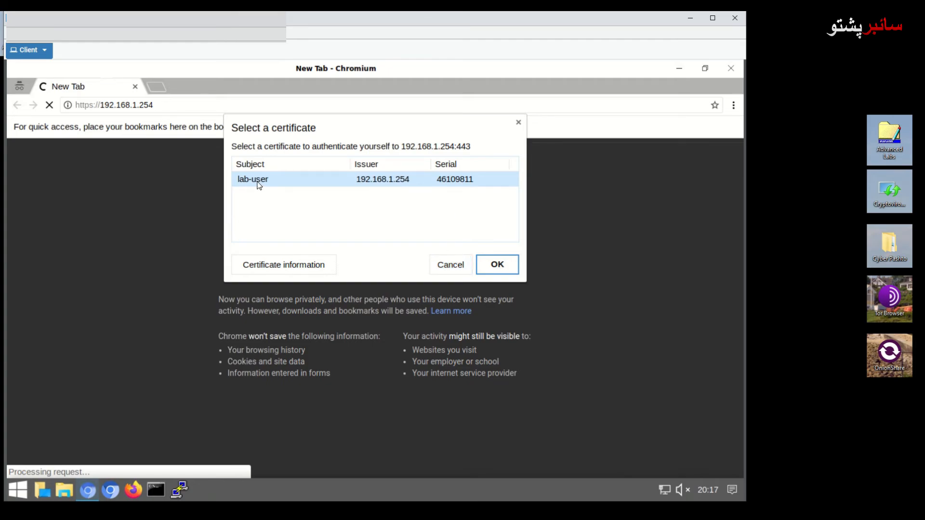
- Present the imported lab-user certificate and proceed past the privacy warning
left_click(496, 264)
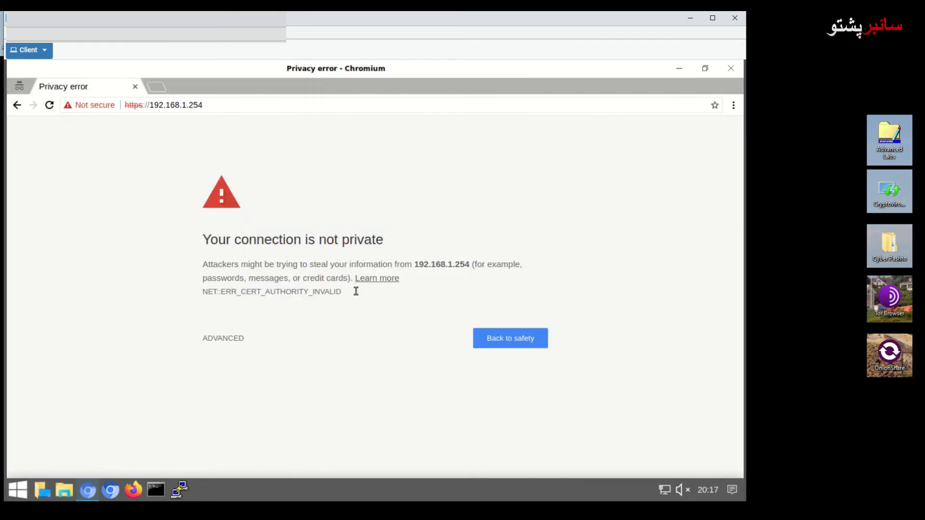
left_click(226, 338)
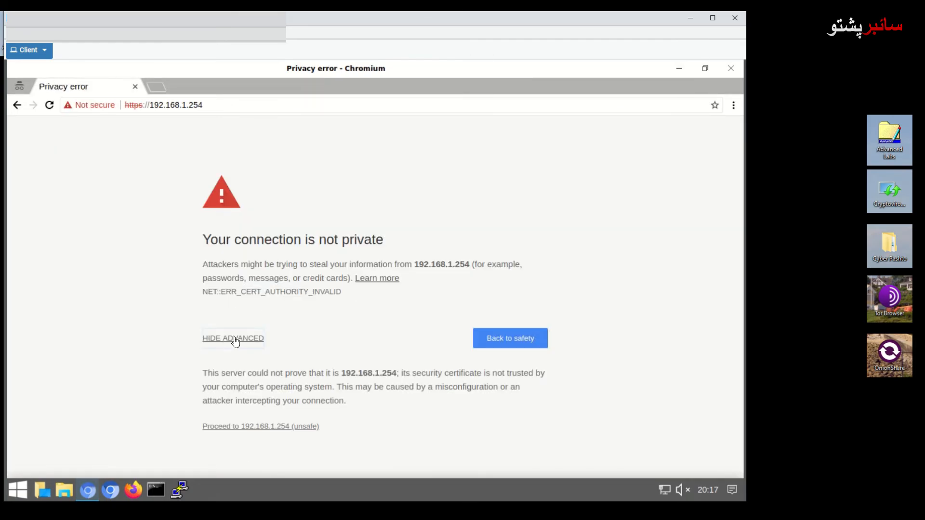
left_click(272, 427)
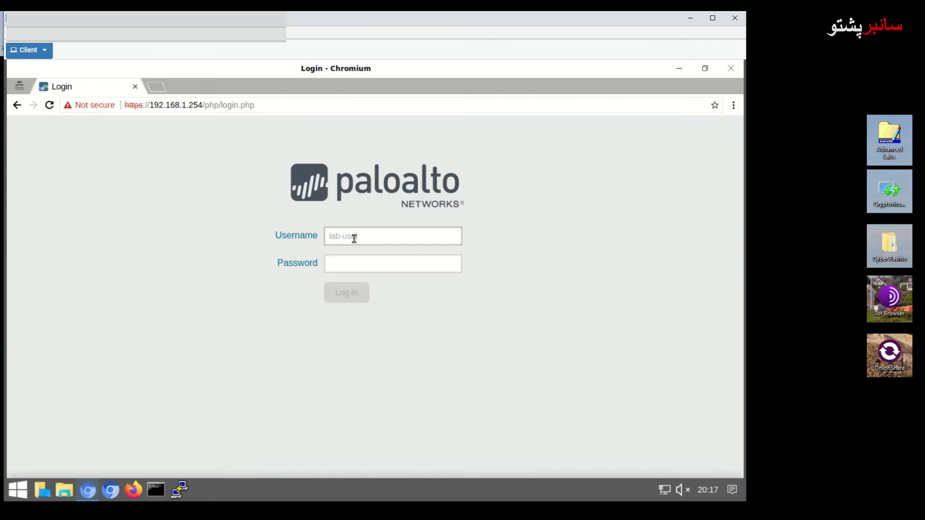
- Replace the mistyped username with lab-user, enter the account password, and submit the login
type("admin")
key("BackSpace")
key("BackSpace")
key("BackSpace")
key("BackSpace")
key("BackSpace")
key("BackSpace")
key("BackSpace")
key("BackSpace")
key("BackSpace")
key("BackSpace")
key("BackSpace")
key("BackSpace")
type("lab-user")
key("Tab")
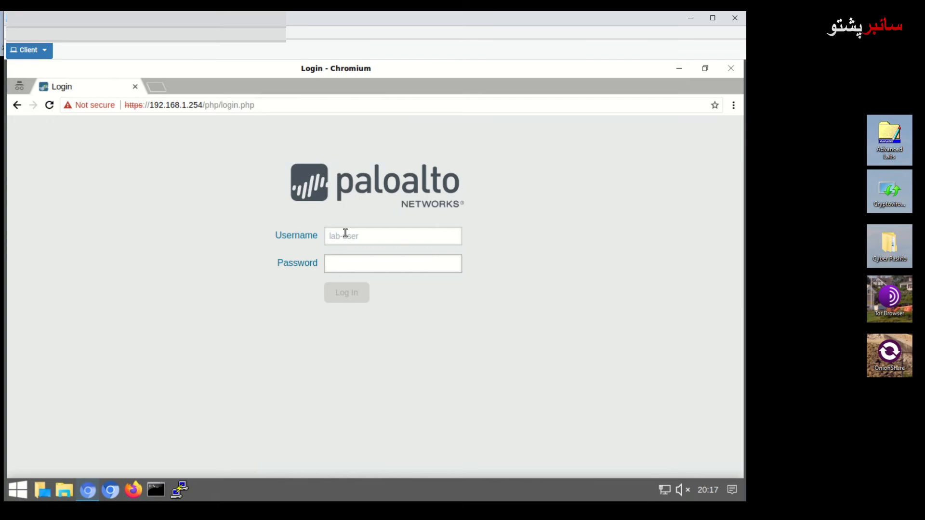
type("p")
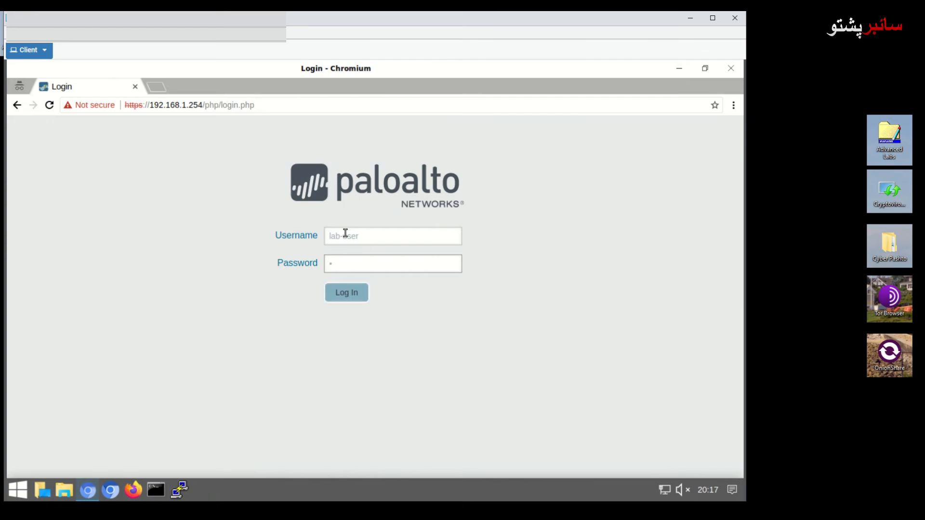
type("asswo")
key("Return")
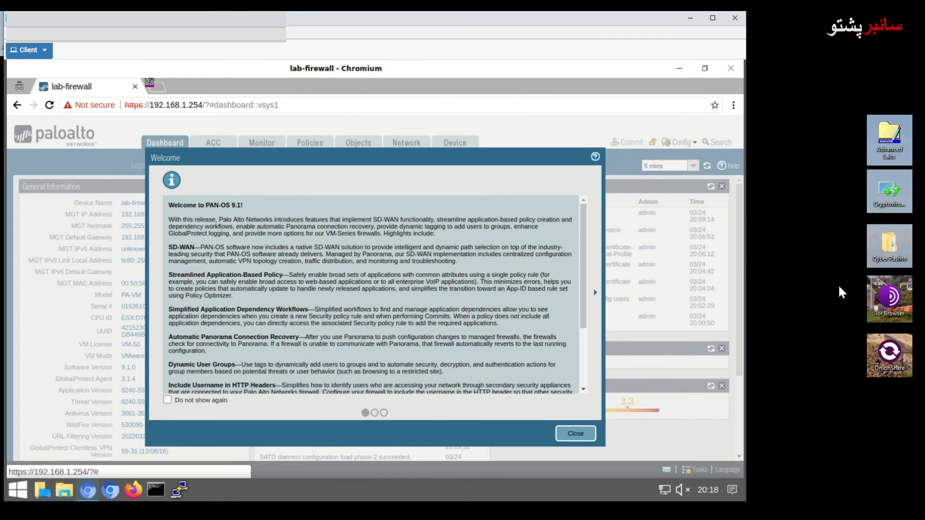
- Scroll through the Welcome to PAN-OS 9.1 release notes and back to the top
left_click_drag(584, 275, 588, 372)
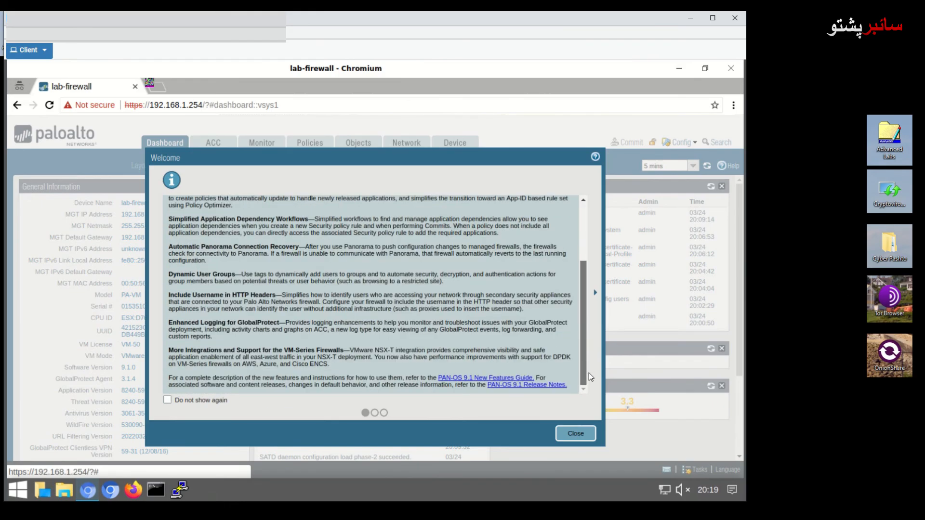
left_click_drag(587, 305, 586, 260)
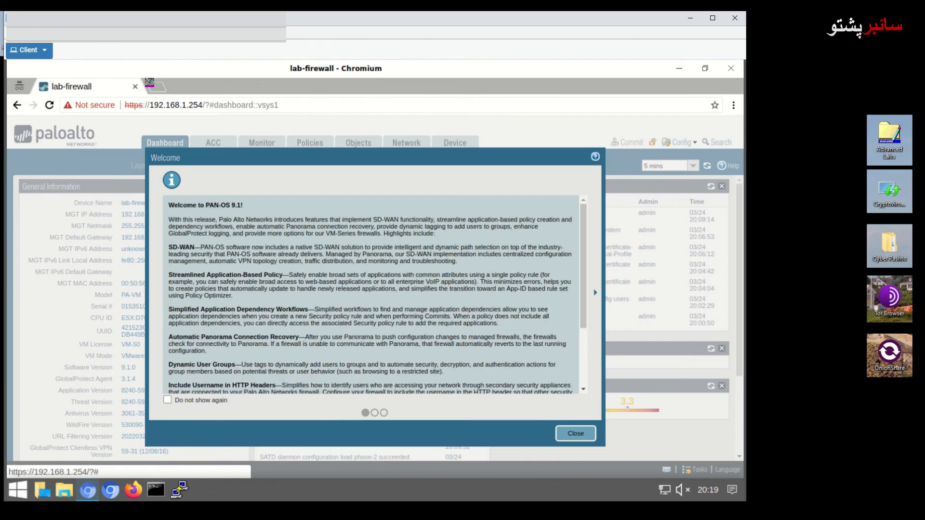